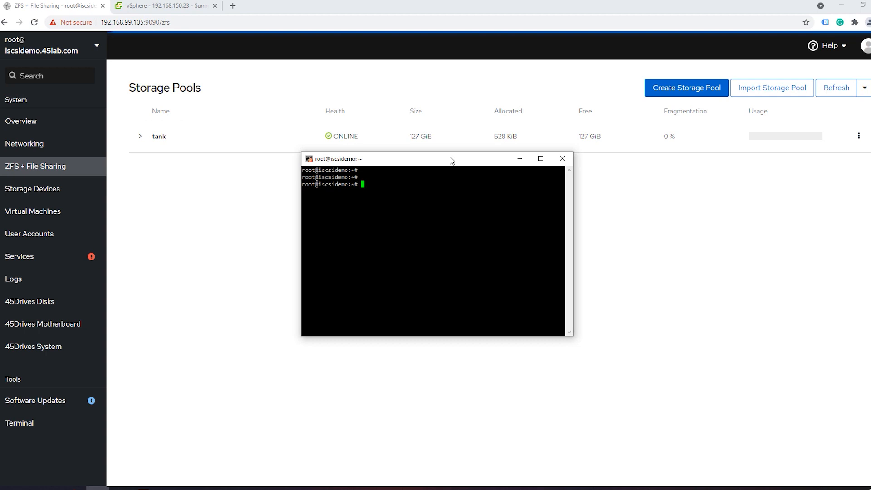
{"action": "left_click_drag", "start_coordinate": [452, 160], "coordinate": [470, 166]}
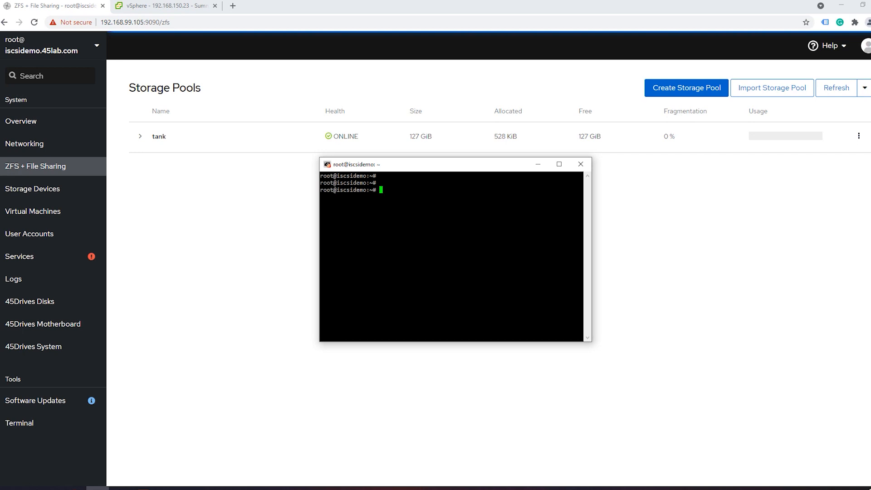
{"action": "left_click_drag", "start_coordinate": [464, 164], "coordinate": [437, 138]}
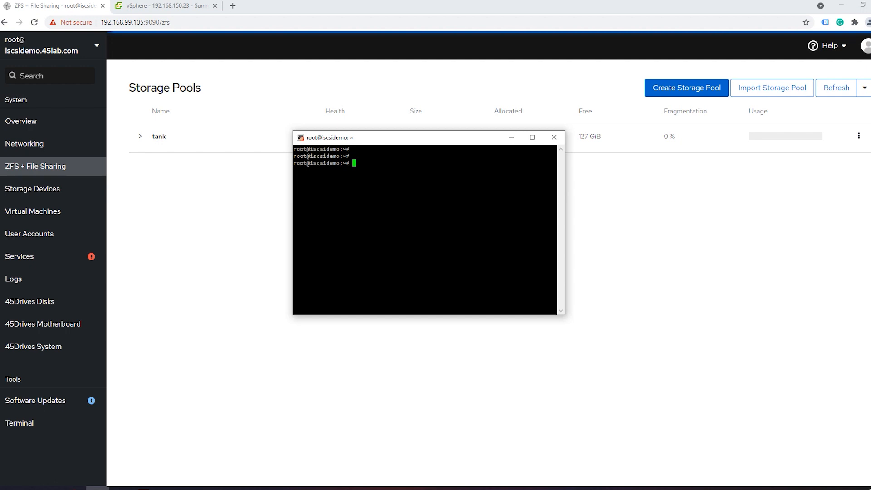
{"action": "left_click_drag", "start_coordinate": [484, 144], "coordinate": [486, 131]}
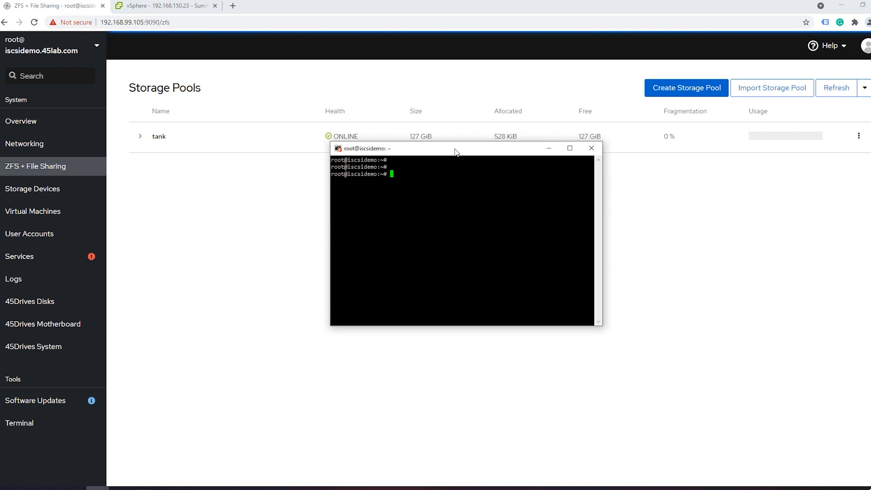
{"action": "left_click_drag", "start_coordinate": [457, 151], "coordinate": [500, 174]}
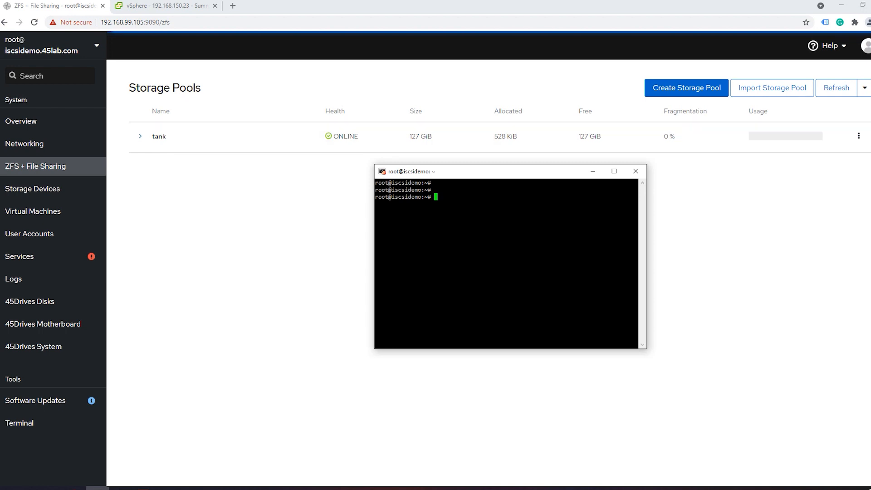
Create a filesystem named images in the tank storage pool, keeping the inherited settings
{"action": "left_click", "coordinate": [74, 167]}
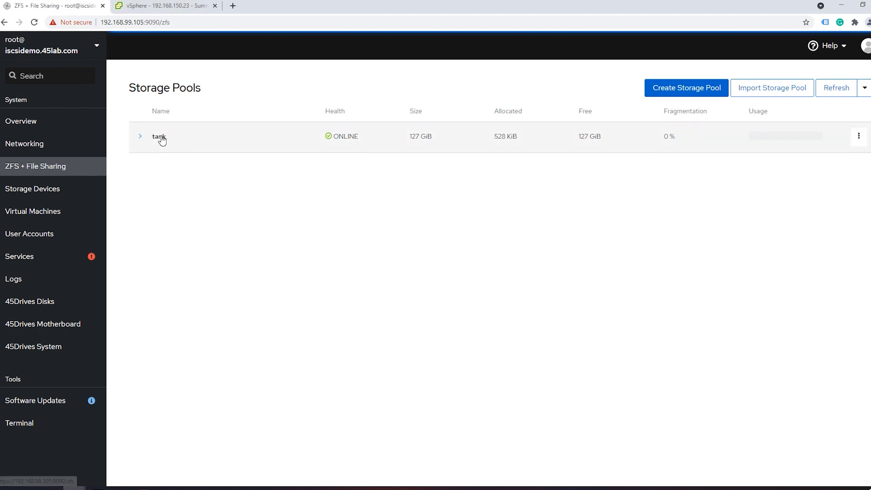
{"action": "left_click", "coordinate": [140, 138]}
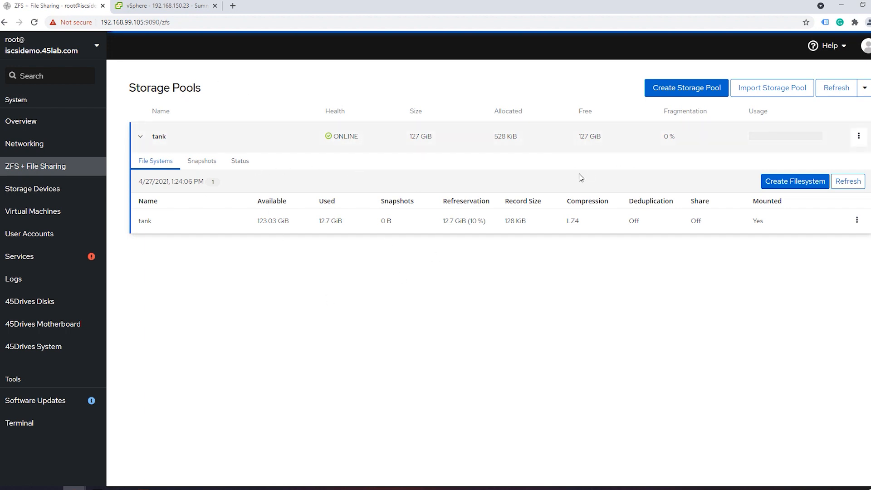
{"action": "left_click", "coordinate": [788, 179]}
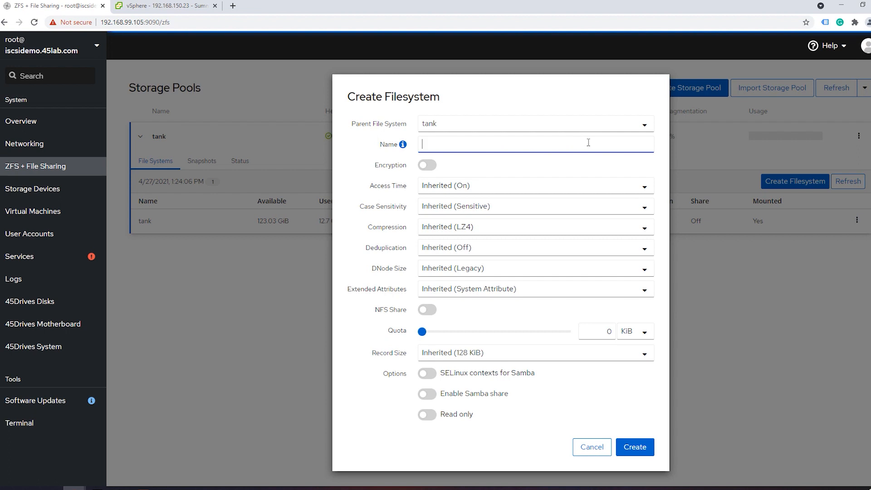
{"action": "type", "text": "images"}
{"action": "left_click", "coordinate": [634, 446]}
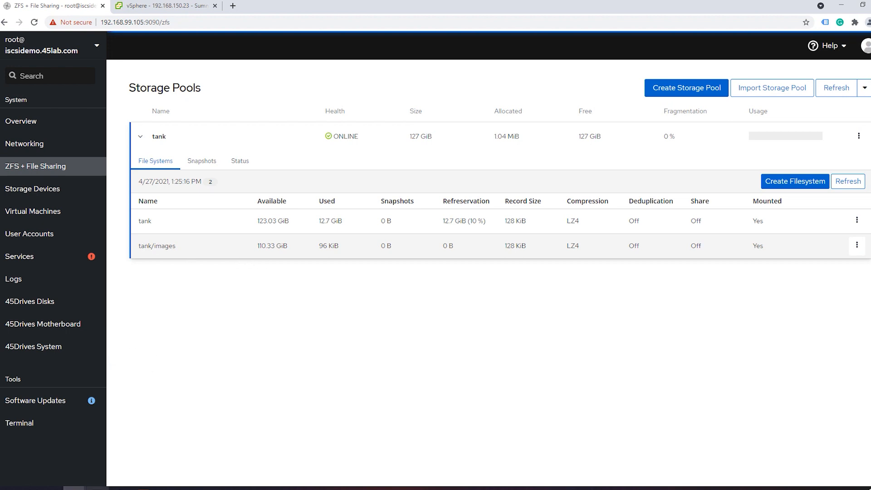
Switch to the iscsidemo SSH terminal, widen its window, and install the targetcli-fb package without confirmation prompts, clearing the output at the end
{"action": "left_click", "coordinate": [98, 488]}
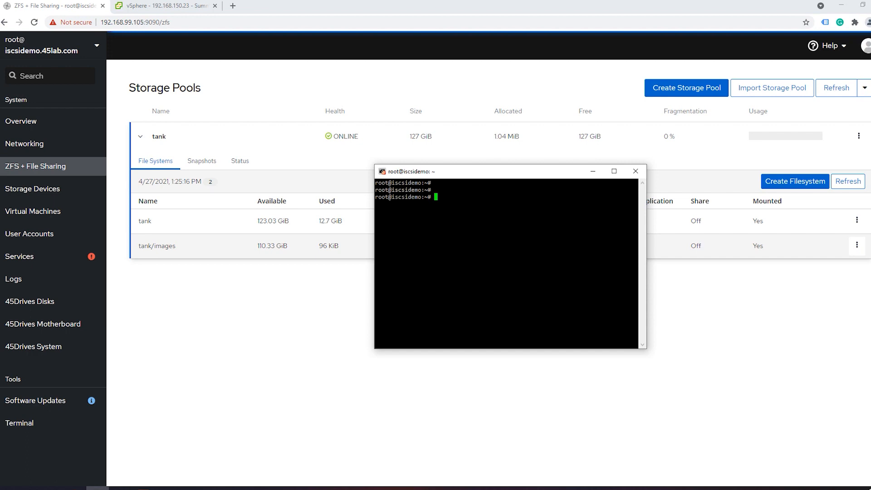
{"action": "left_click_drag", "start_coordinate": [649, 246], "coordinate": [772, 268]}
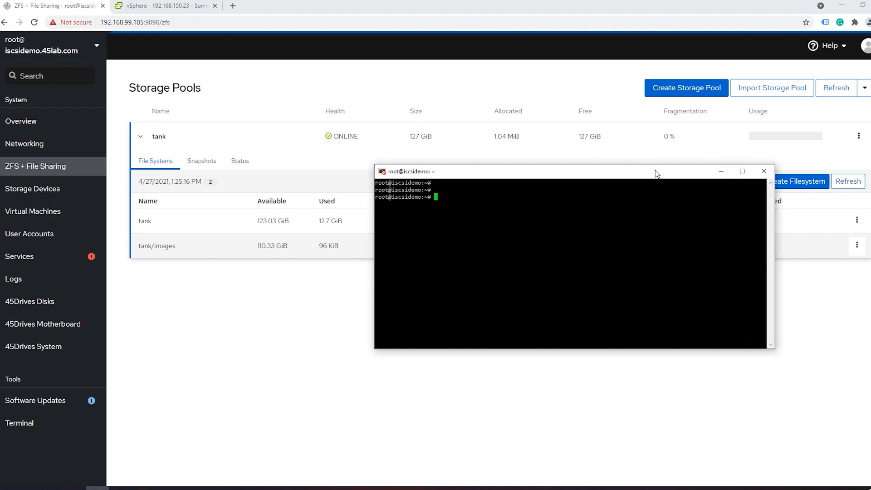
{"action": "left_click_drag", "start_coordinate": [658, 173], "coordinate": [568, 174]}
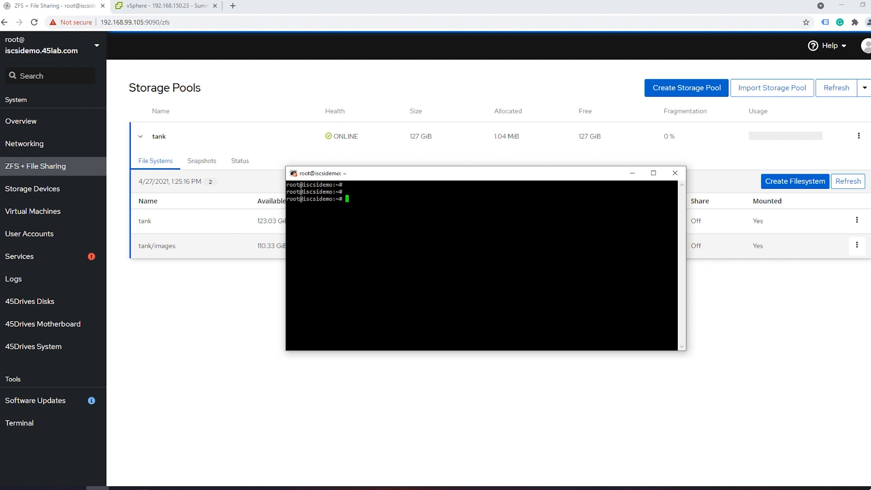
{"action": "type", "text": "apt install targetcli-fb -y"}
{"action": "key", "text": "Return"}
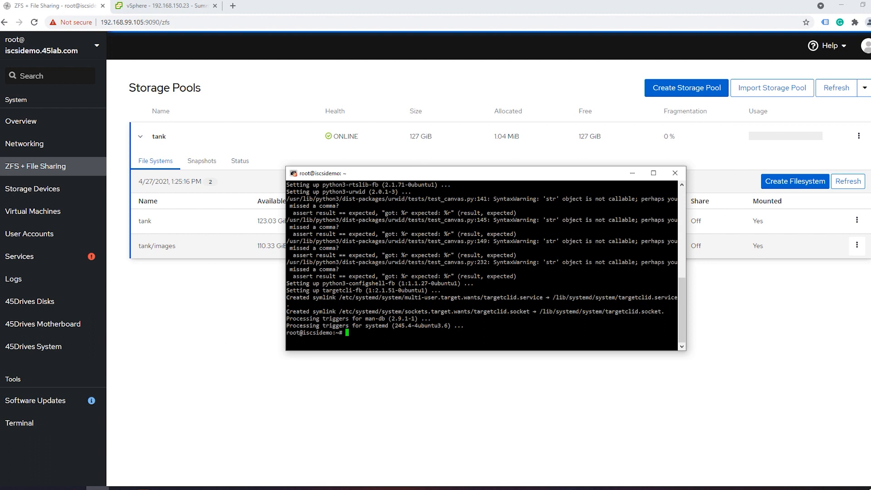
{"action": "type", "text": "clear"}
{"action": "key", "text": "Return"}
{"action": "key", "text": "Return"}
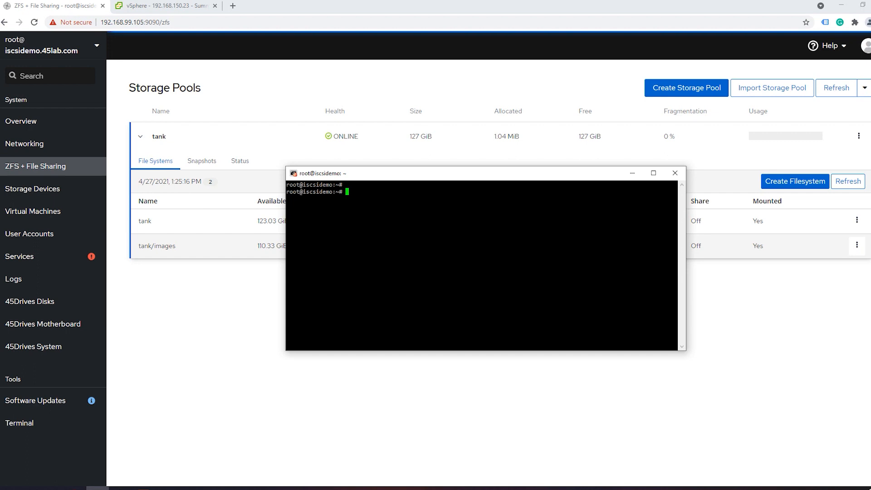
Change to the /tank/images directory and list the mounted filesystems' disk usage in human-readable units
{"action": "type", "text": "cd /tank/im"}
{"action": "key", "text": "Tab"}
{"action": "key", "text": "Return"}
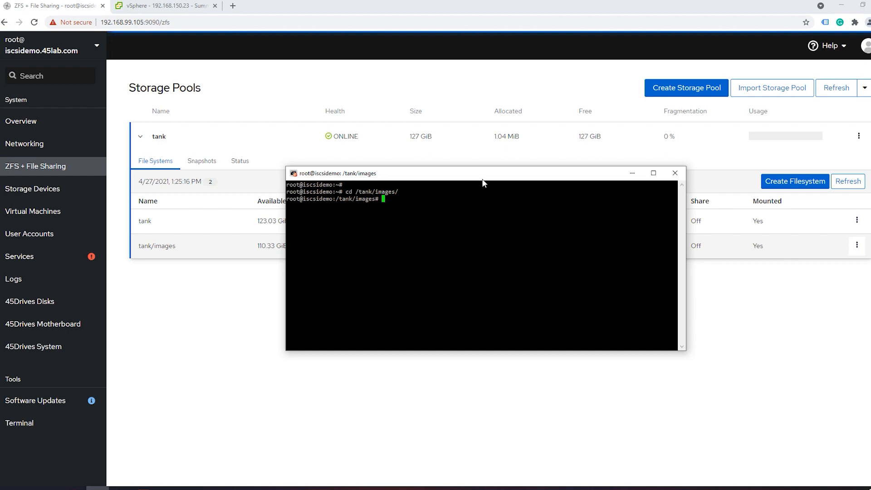
{"action": "left_click_drag", "start_coordinate": [484, 177], "coordinate": [467, 171]}
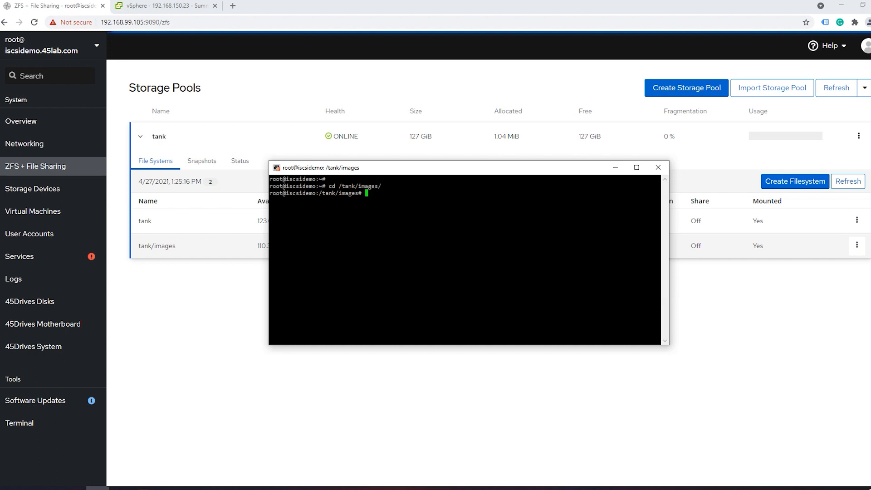
{"action": "type", "text": "df -h"}
{"action": "key", "text": "Return"}
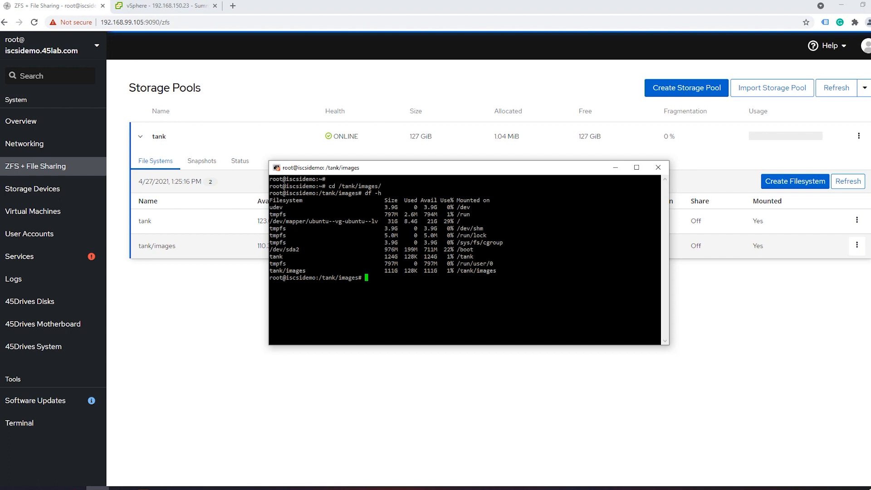
Create a sparse 100G file named lun0 with dd from /dev/zero, using bs=1, count=0 and seek=100G
{"action": "type", "text": "dd ii"}
{"action": "type", "text": "/"}
{"action": "key", "text": "BackSpace"}
{"action": "type", "text": "=/dev/zero of=lun0 bs=1 count=0 "}
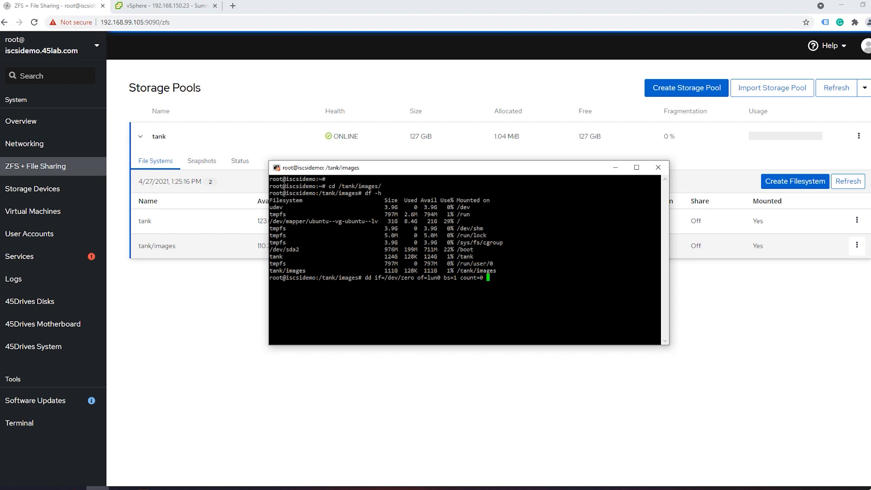
{"action": "type", "text": "seek=100G"}
{"action": "key", "text": "Return"}
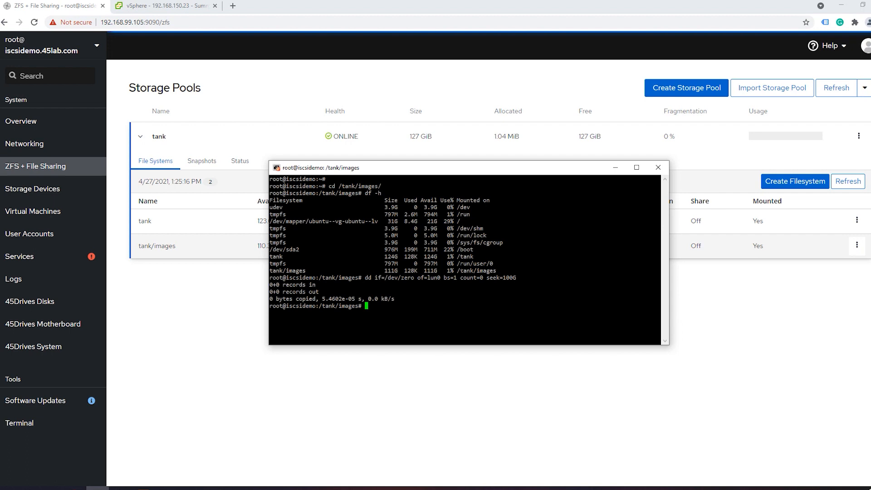
List all files in /tank/images in long format with human-readable sizes to check lun0
{"action": "type", "text": "ls -algh"}
{"action": "key", "text": "BackSpace"}
{"action": "key", "text": "BackSpace"}
{"action": "type", "text": "h"}
{"action": "key", "text": "Return"}
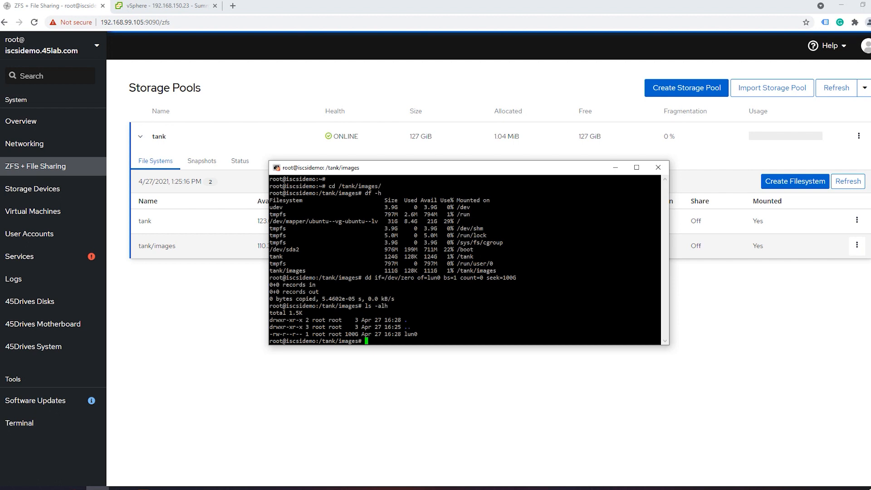
Clear the terminal and start the targetcli shell
{"action": "type", "text": "clear"}
{"action": "key", "text": "Return"}
{"action": "key", "text": "Return"}
{"action": "key", "text": "Return"}
{"action": "type", "text": "targetcli"}
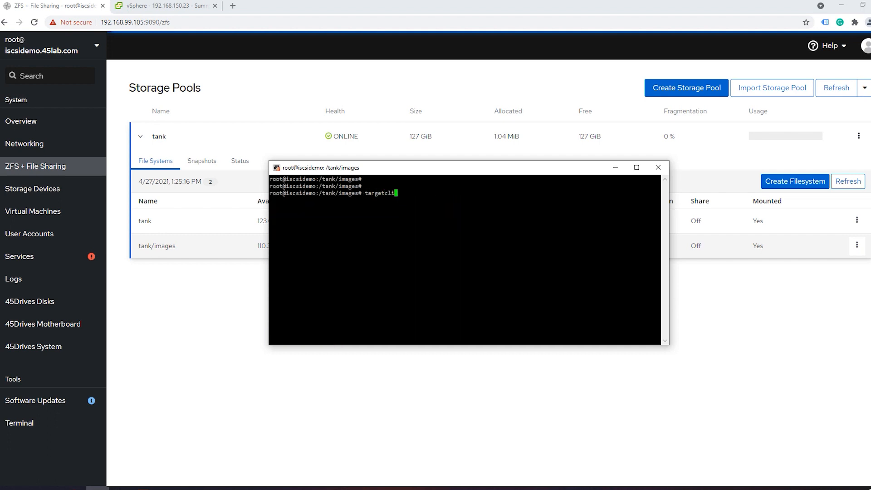
{"action": "key", "text": "Return"}
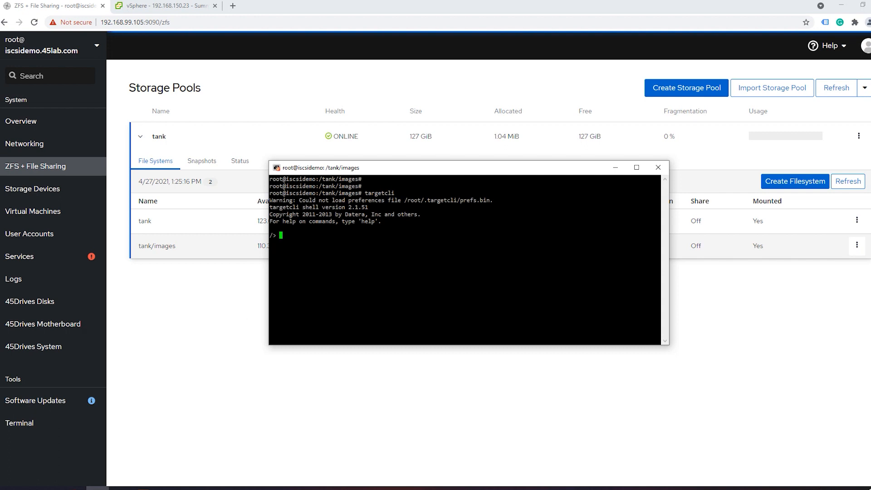
Browse the targetcli tree and enter the fileio node under backstores
{"action": "type", "text": "cd"}
{"action": "key", "text": "Return"}
{"action": "key", "text": "Down"}
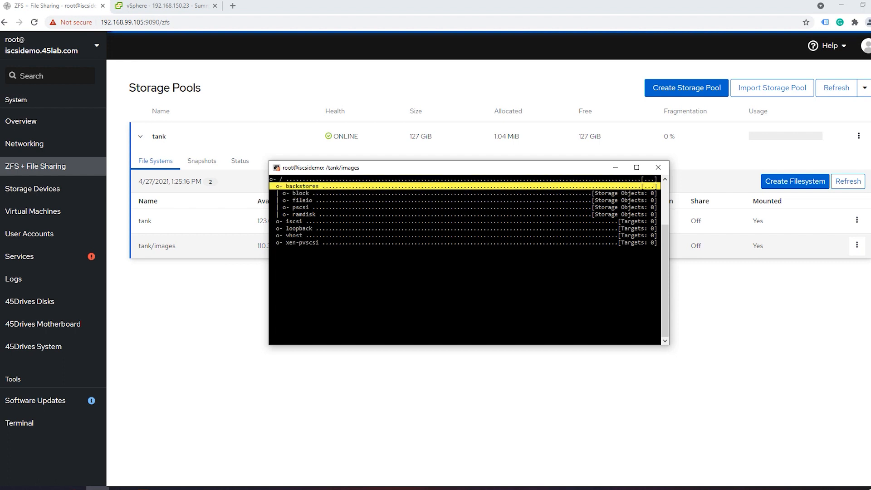
{"action": "key", "text": "Down"}
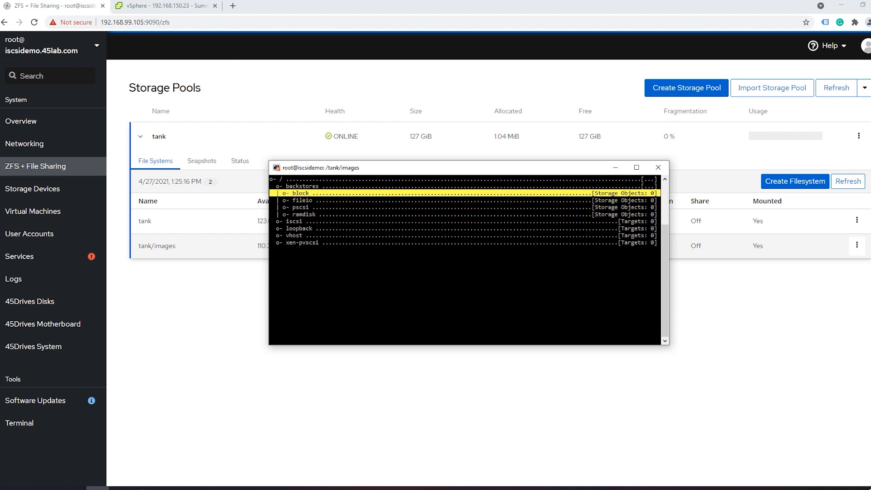
{"action": "key", "text": "Down"}
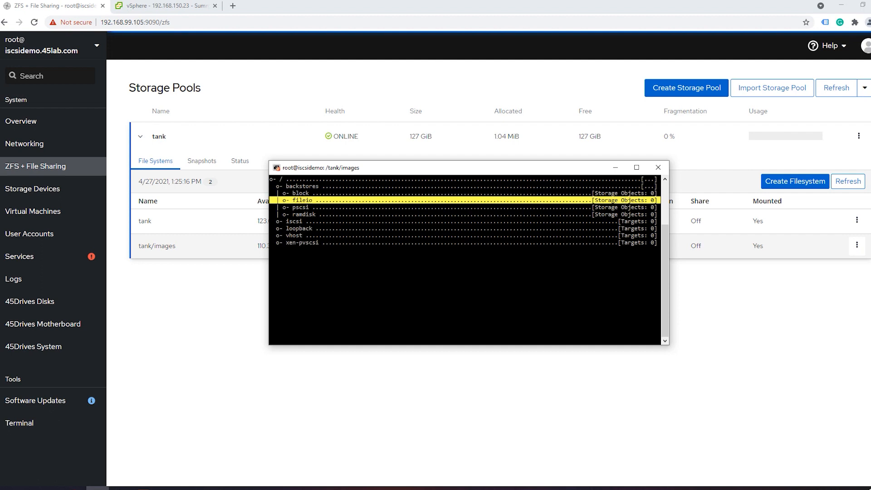
{"action": "key", "text": "Return"}
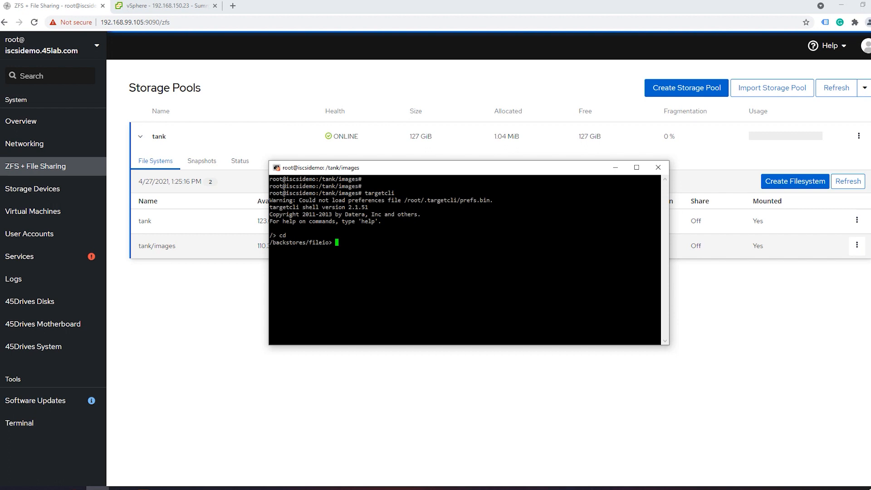
Create a fileio backstore named lun0 backed by /tank/images/lun0, correcting the misspelled create command
{"action": "type", "text": "createv lun0 /tank/images/lun0"}
{"action": "key", "text": "Return"}
{"action": "key", "text": "Up"}
{"action": "key", "text": "Left"}
{"action": "key", "text": "Left"}
{"action": "key", "text": "Left"}
{"action": "key", "text": "Left"}
{"action": "key", "text": "Left"}
{"action": "key", "text": "Left"}
{"action": "key", "text": "Left"}
{"action": "key", "text": "Left"}
{"action": "key", "text": "Left"}
{"action": "key", "text": "Left"}
{"action": "key", "text": "Left"}
{"action": "key", "text": "Left"}
{"action": "key", "text": "Left"}
{"action": "key", "text": "Left"}
{"action": "key", "text": "Left"}
{"action": "key", "text": "Left"}
{"action": "key", "text": "Left"}
{"action": "key", "text": "Left"}
{"action": "key", "text": "Left"}
{"action": "key", "text": "Left"}
{"action": "key", "text": "Left"}
{"action": "key", "text": "Left"}
{"action": "key", "text": "Left"}
{"action": "key", "text": "Left"}
{"action": "key", "text": "Left"}
{"action": "key", "text": "Left"}
{"action": "key", "text": "Left"}
{"action": "key", "text": "Right"}
{"action": "key", "text": "Right"}
{"action": "key", "text": "Right"}
{"action": "key", "text": "Right"}
{"action": "key", "text": "Right"}
{"action": "key", "text": "Right"}
{"action": "key", "text": "Right"}
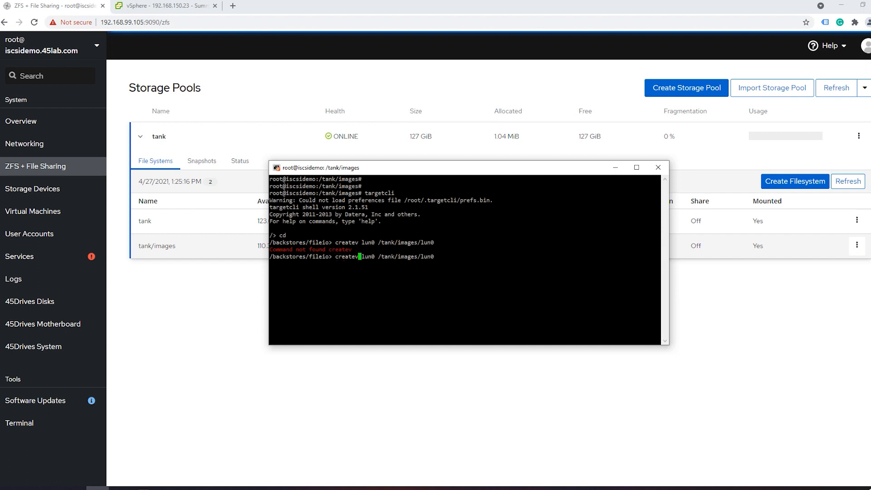
{"action": "key", "text": "BackSpace"}
{"action": "key", "text": "Return"}
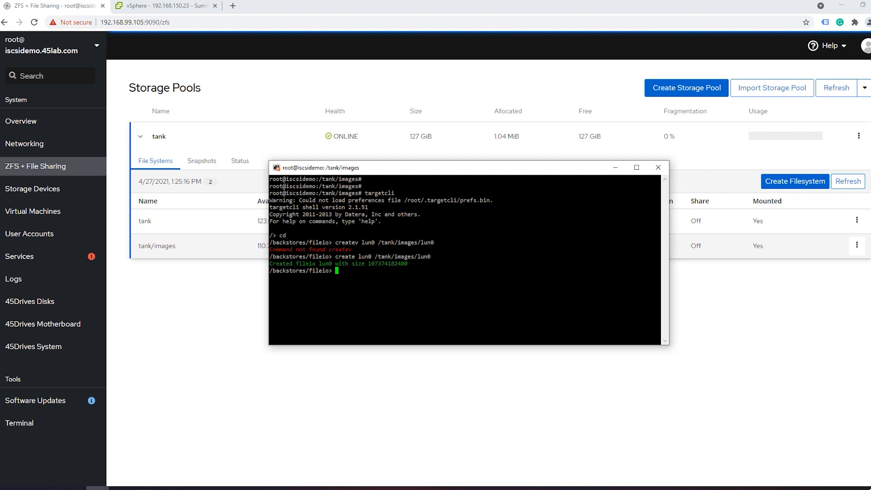
Go up to the backstores node and list its contents to check the lun0 storage object
{"action": "type", "text": "cd"}
{"action": "key", "text": "Return"}
{"action": "key", "text": "Up"}
{"action": "key", "text": "Up"}
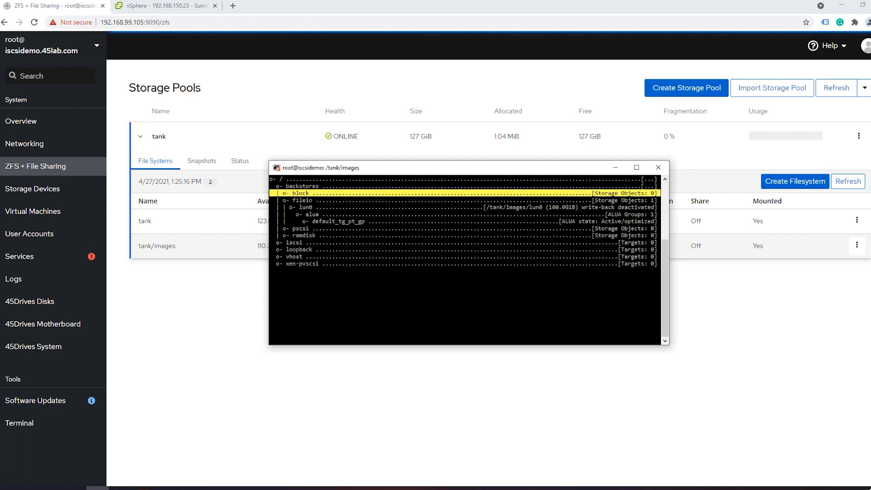
{"action": "key", "text": "Return"}
{"action": "type", "text": "ls"}
{"action": "key", "text": "Return"}
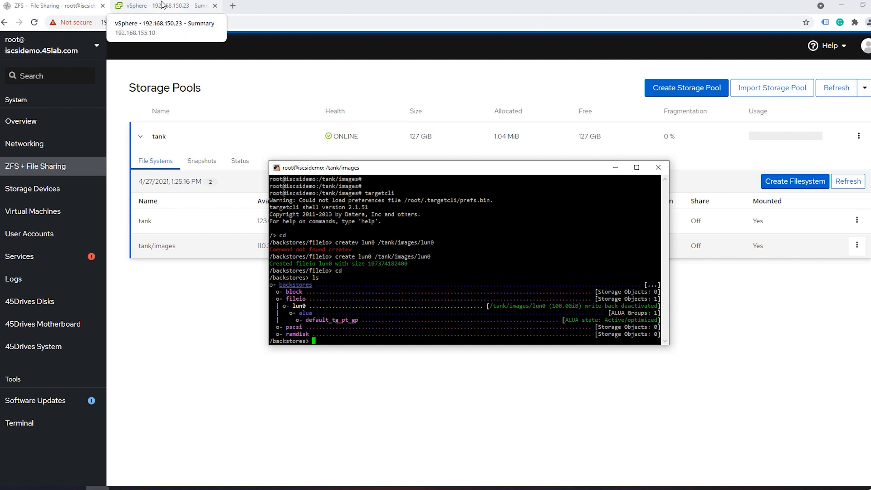
Move the terminal window aside and enter the iscsi node through the targetcli tree browser
{"action": "left_click_drag", "start_coordinate": [422, 170], "coordinate": [353, 82]}
{"action": "type", "text": "cd"}
{"action": "key", "text": "Return"}
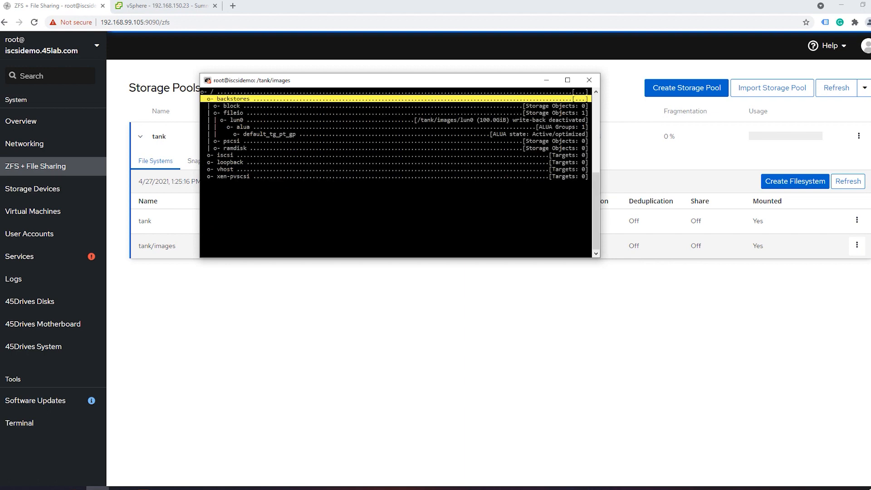
{"action": "key", "text": "Down"}
{"action": "key", "text": "Down"}
{"action": "key", "text": "Down"}
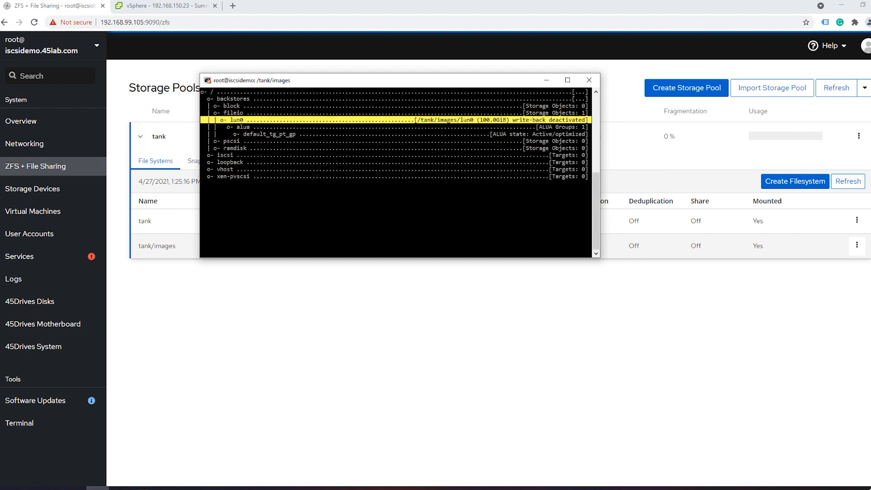
{"action": "key", "text": "Down"}
{"action": "key", "text": "Down"}
{"action": "key", "text": "Down"}
{"action": "key", "text": "Down"}
{"action": "key", "text": "Down"}
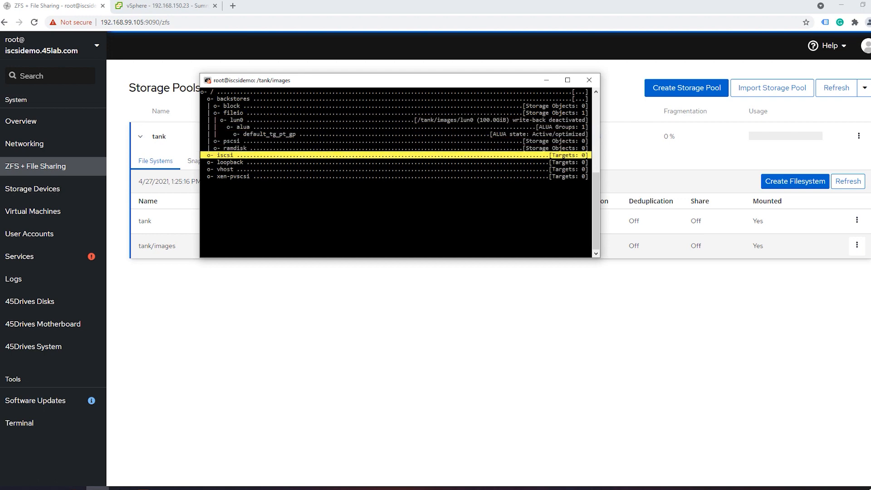
{"action": "key", "text": "Return"}
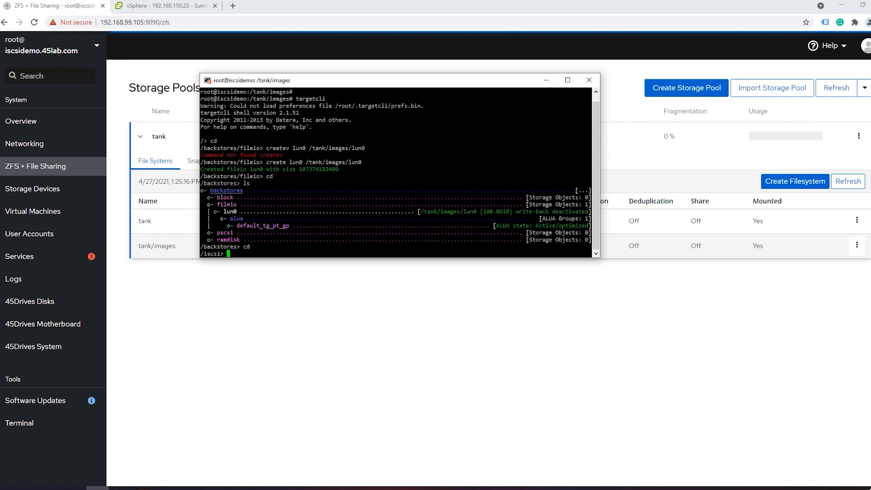
Create the iSCSI target iqn.2021-04.com.45lab.iscsidemo:demo1
{"action": "type", "text": "reate iqn.2021-04"}
{"action": "type", "text": ".com.45lab.isc"}
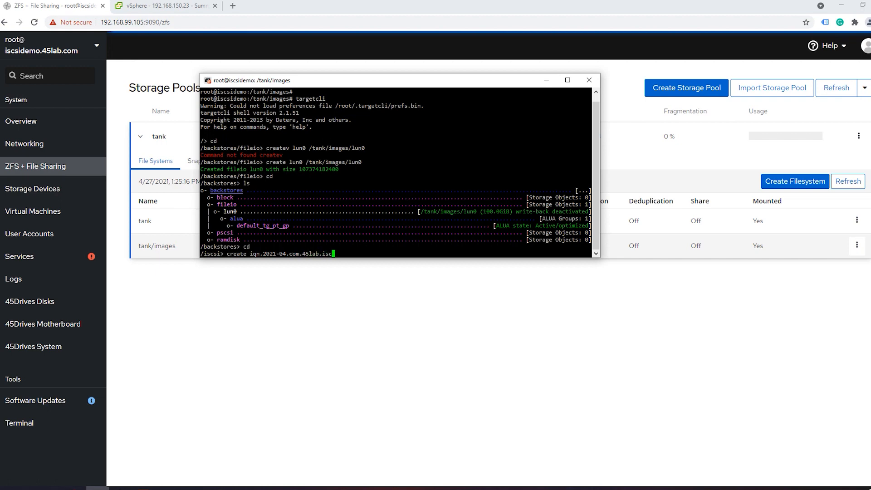
{"action": "type", "text": "sidemo:demo1"}
{"action": "key", "text": "Return"}
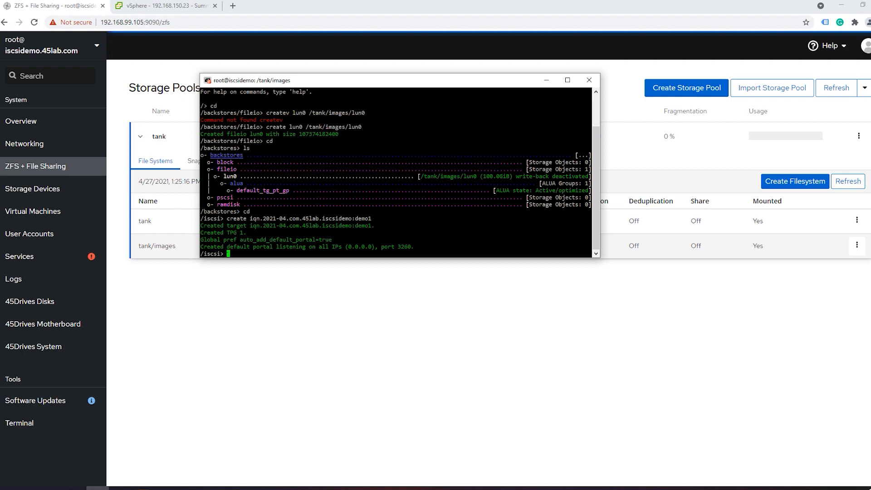
Enter the acls node under tpg1 of the demo1 iSCSI target through the targetcli tree browser
{"action": "left_click_drag", "start_coordinate": [207, 247], "coordinate": [411, 248]}
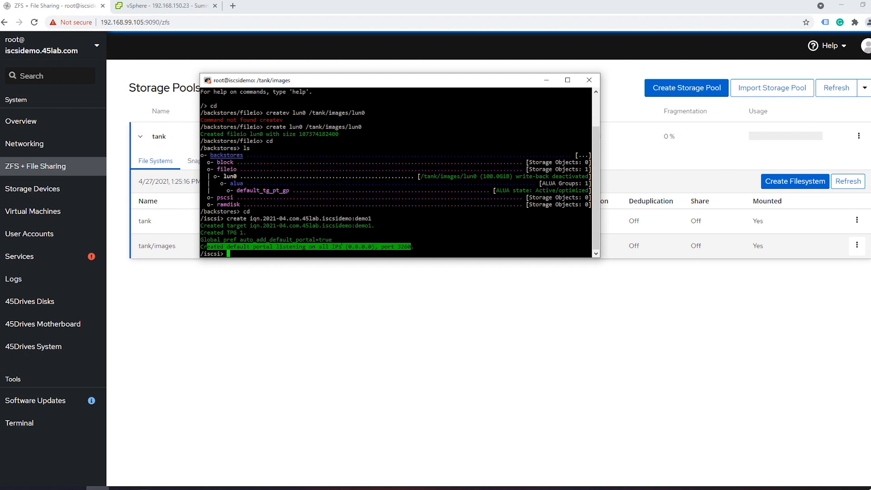
{"action": "left_click", "coordinate": [336, 246]}
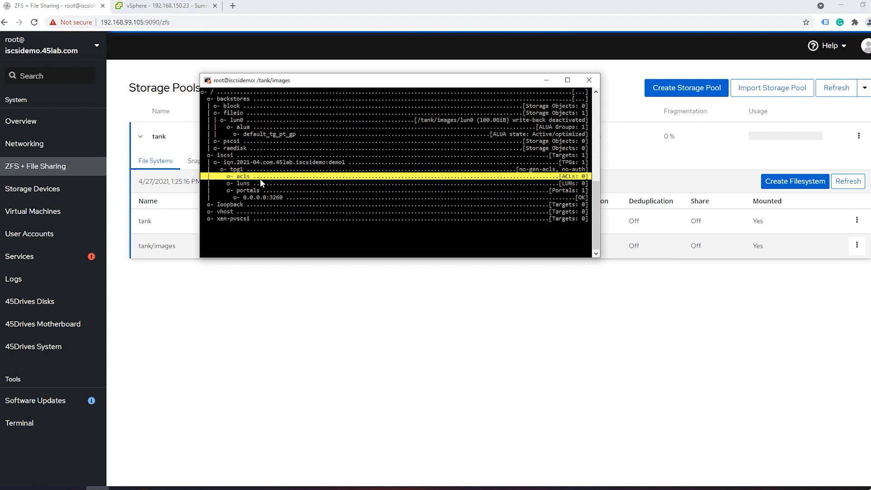
{"action": "key", "text": "Return"}
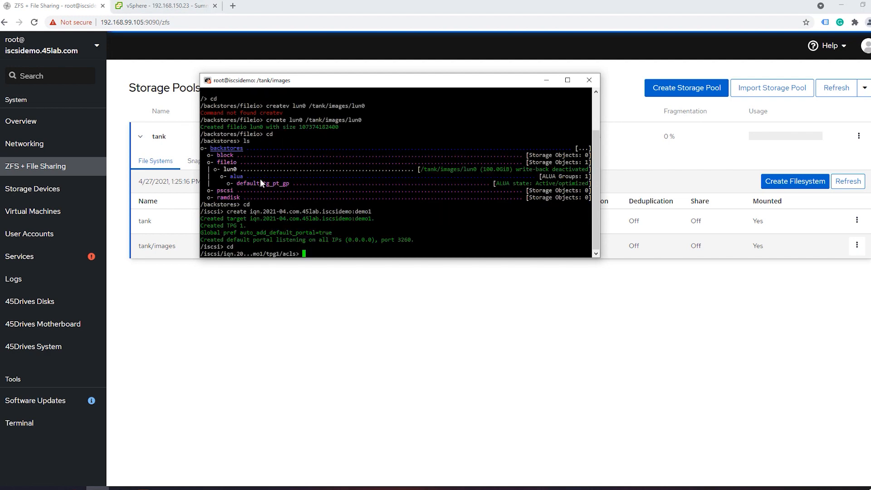
Switch to the vSphere Client and copy the iSCSI name of adapter vmhba64 from the storage adapters of host 192.168.150.23
{"action": "left_click", "coordinate": [175, 5]}
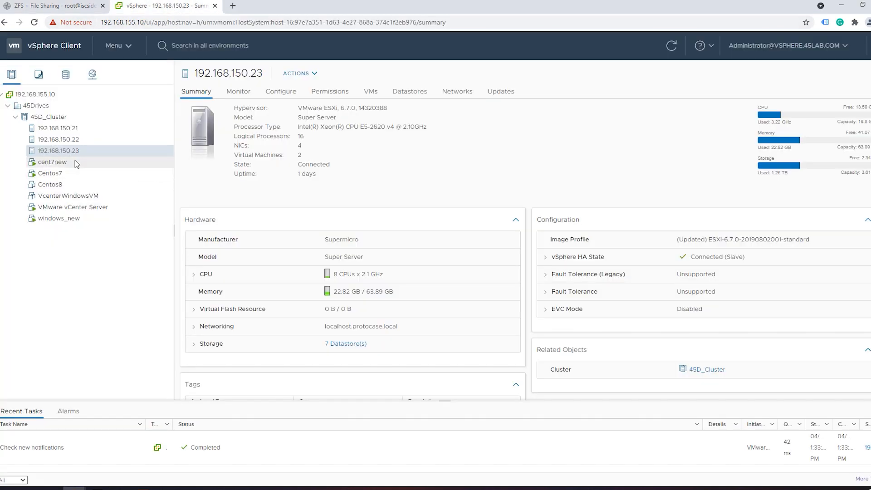
{"action": "left_click", "coordinate": [281, 92]}
{"action": "left_click", "coordinate": [239, 126]}
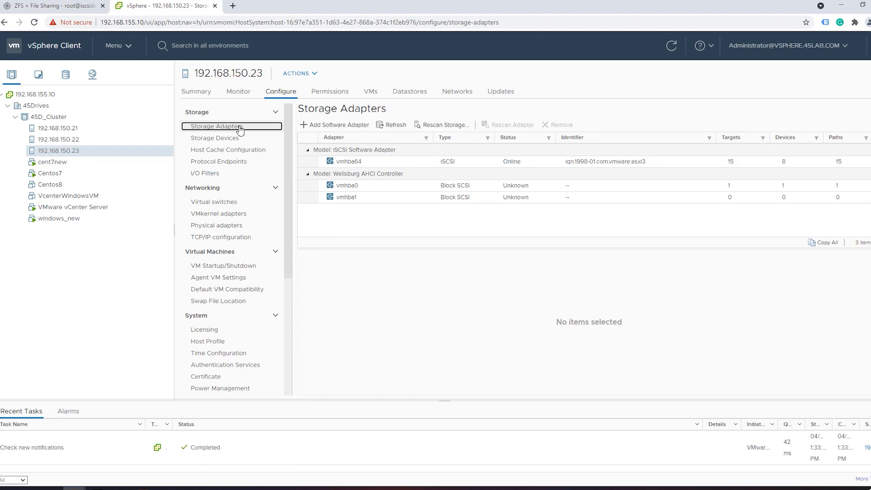
{"action": "left_click", "coordinate": [343, 164]}
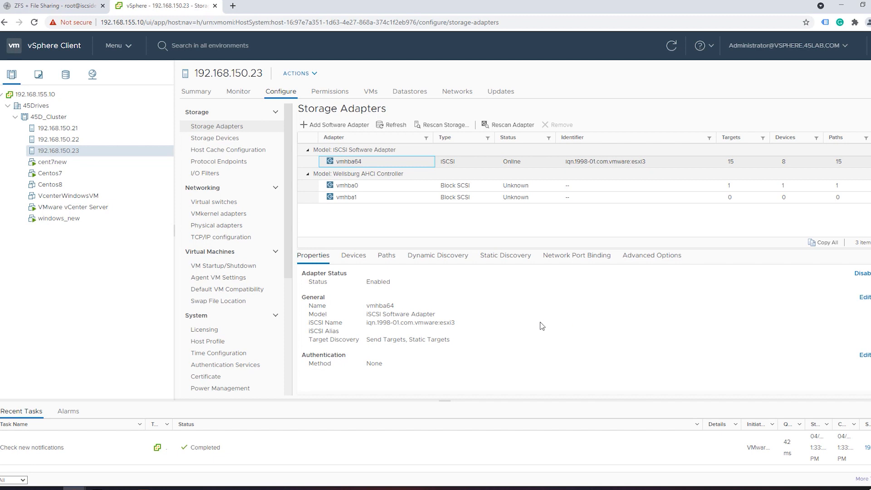
{"action": "left_click_drag", "start_coordinate": [367, 322], "coordinate": [457, 325]}
{"action": "right_click", "coordinate": [444, 320]}
{"action": "left_click", "coordinate": [454, 328]}
Return to the targetcli terminal and create a node ACL for the copied initiator name iqn.1998-01.com.vmware:esxi3
{"action": "left_click", "coordinate": [55, 5]}
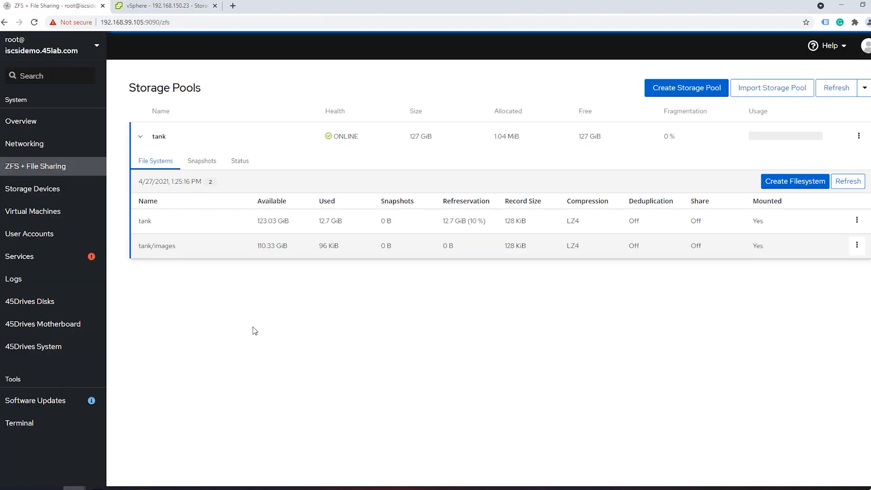
{"action": "left_click", "coordinate": [166, 6]}
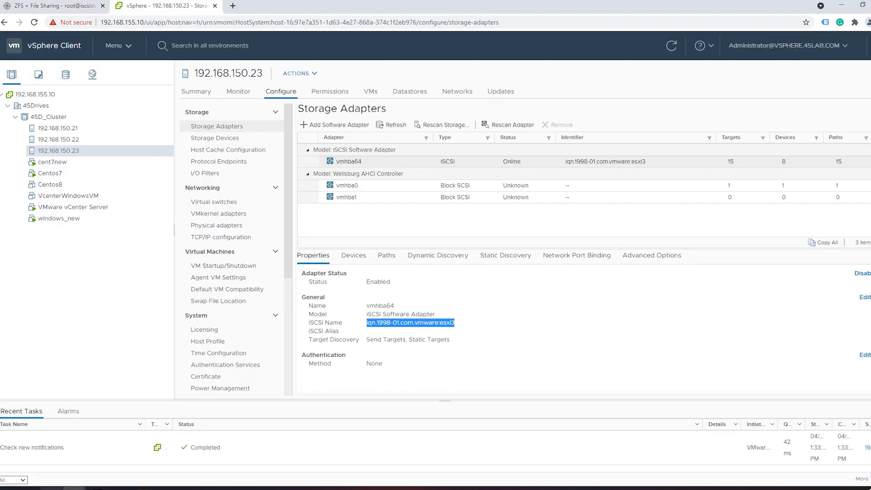
{"action": "key", "text": "alt+Tab"}
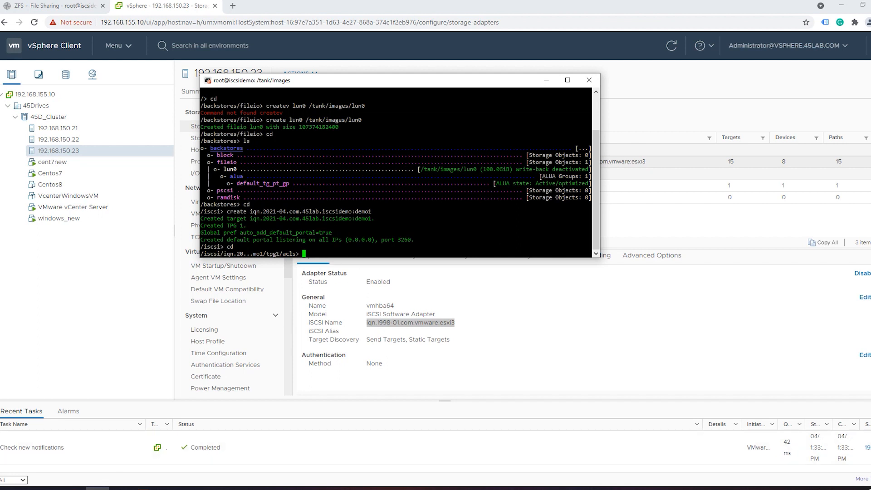
{"action": "type", "text": "create"}
{"action": "key", "text": "shift+Insert"}
{"action": "key", "text": "Return"}
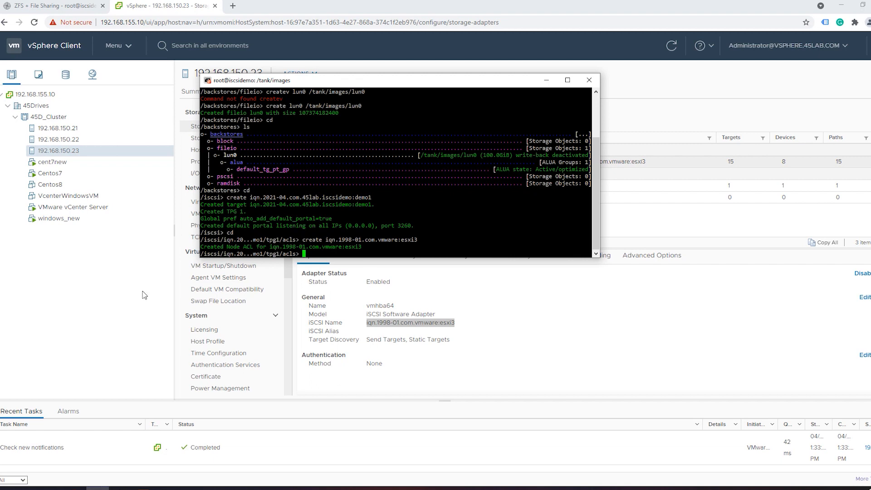
Enter the luns node under tpg1 and create a LUN from /backstores/fileio/lun0
{"action": "type", "text": "cd"}
{"action": "key", "text": "Return"}
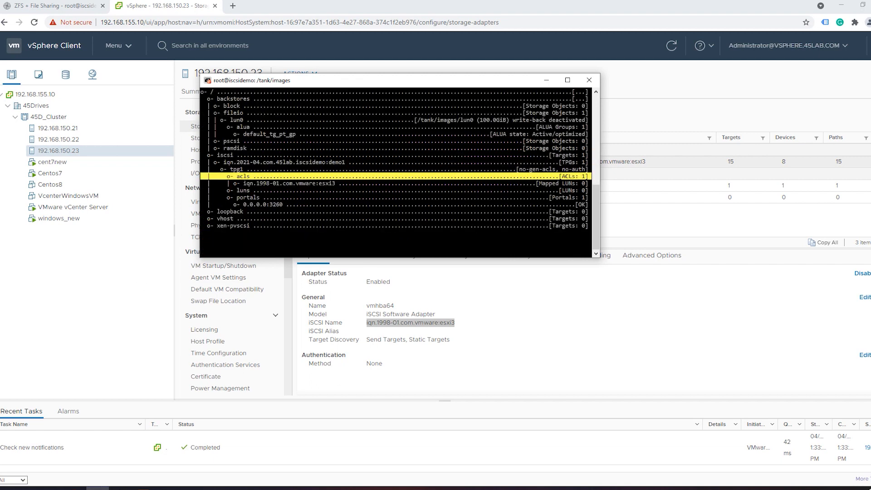
{"action": "key", "text": "Down"}
{"action": "key", "text": "Down"}
{"action": "key", "text": "Return"}
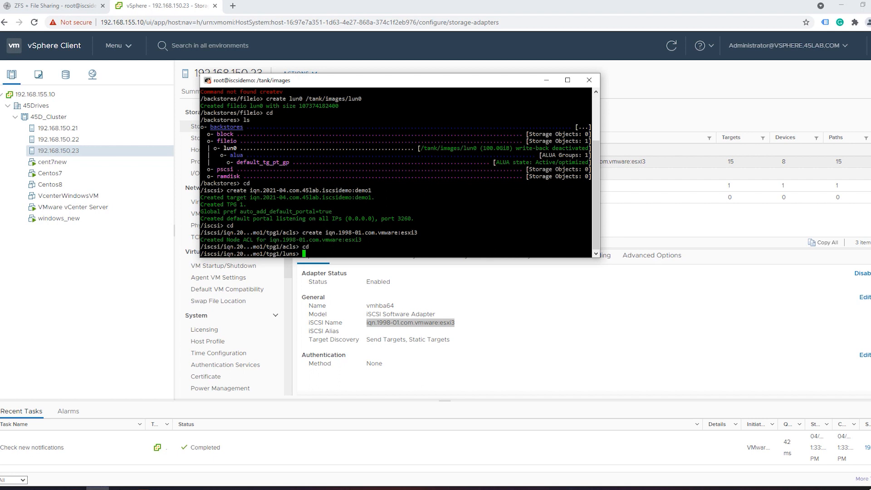
{"action": "type", "text": "create /backstores/fileio/lun0"}
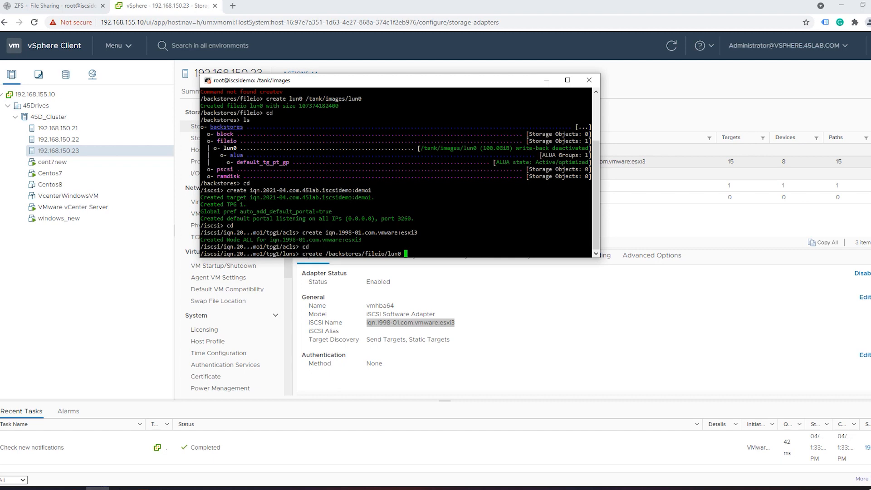
{"action": "key", "text": "Return"}
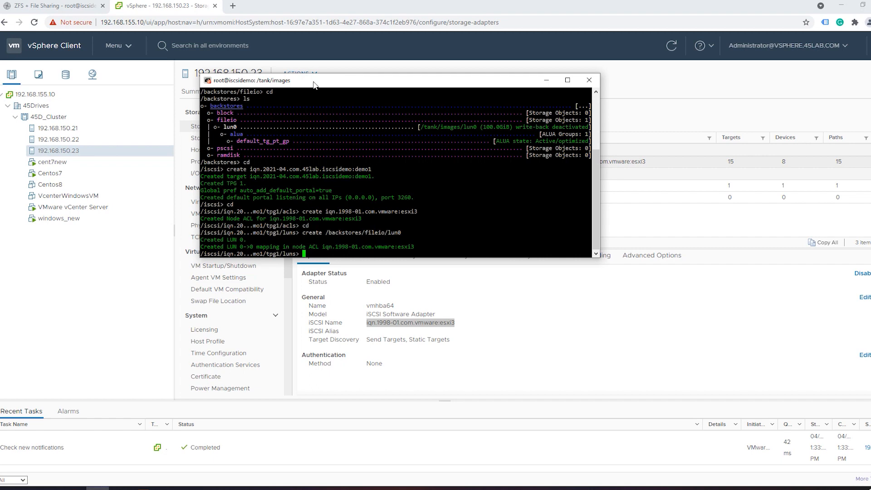
{"action": "left_click_drag", "start_coordinate": [322, 85], "coordinate": [350, 103]}
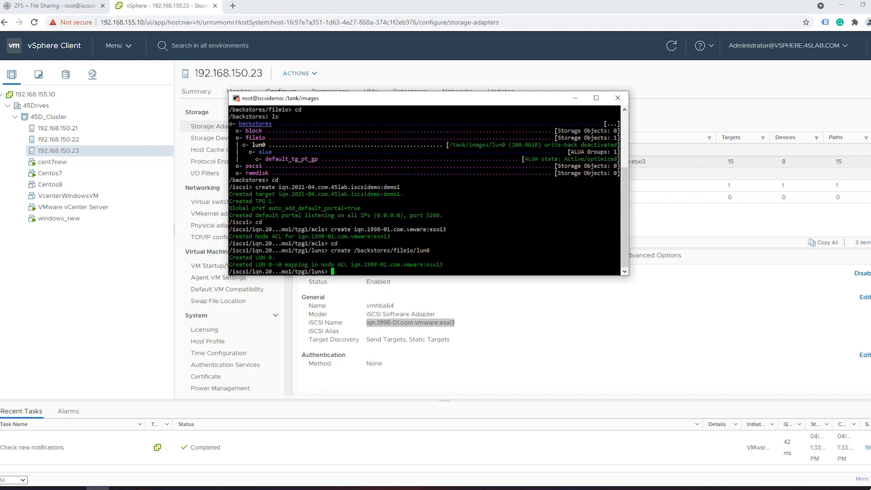
Exit targetcli and clear the terminal
{"action": "type", "text": "exit"}
{"action": "key", "text": "Return"}
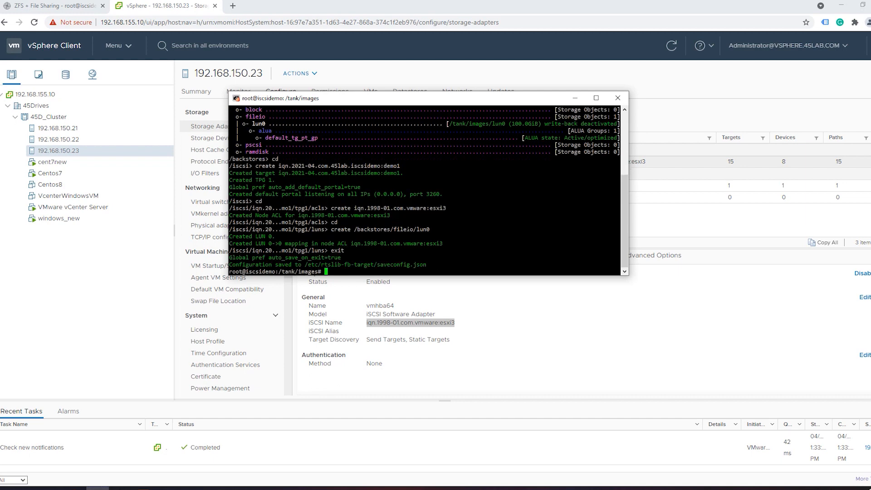
{"action": "type", "text": "clear"}
{"action": "key", "text": "Return"}
{"action": "key", "text": "Return"}
List the server's network interfaces with ip a and examine the address assignments of ens18, ens19 and ens20
{"action": "type", "text": "l"}
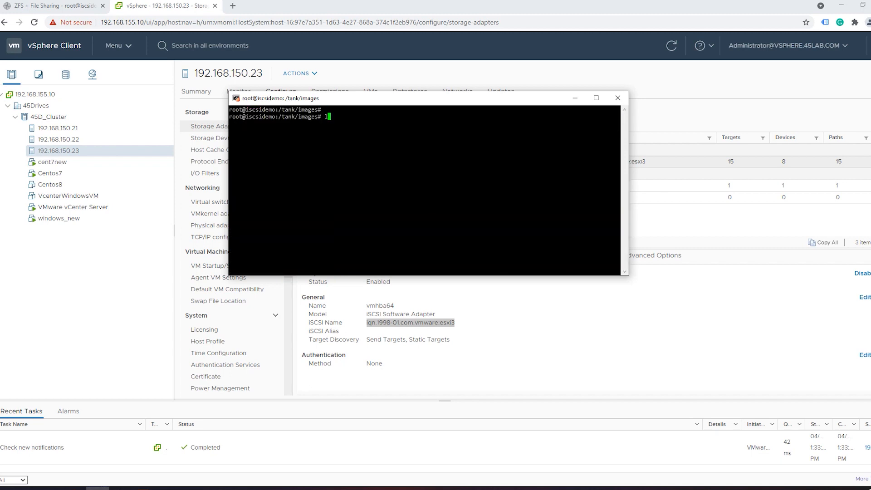
{"action": "type", "text": "p a"}
{"action": "key", "text": "Return"}
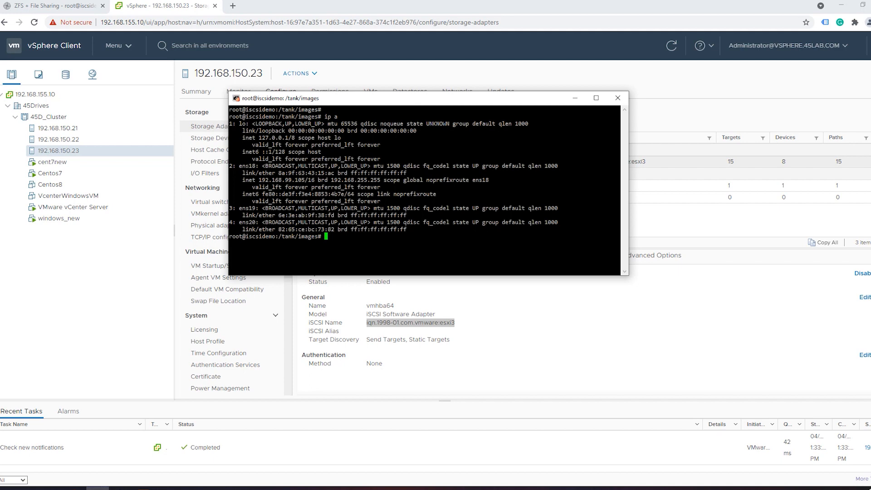
{"action": "left_click_drag", "start_coordinate": [239, 166], "coordinate": [302, 179]}
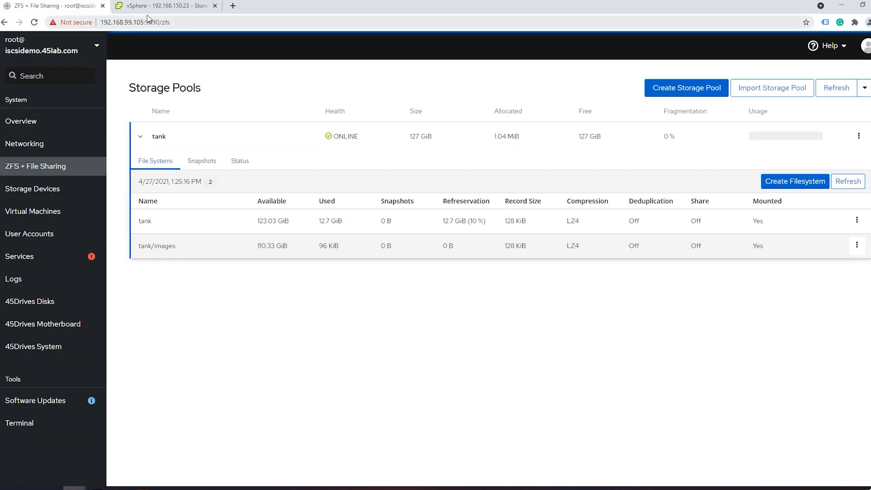
{"action": "left_click", "coordinate": [97, 489]}
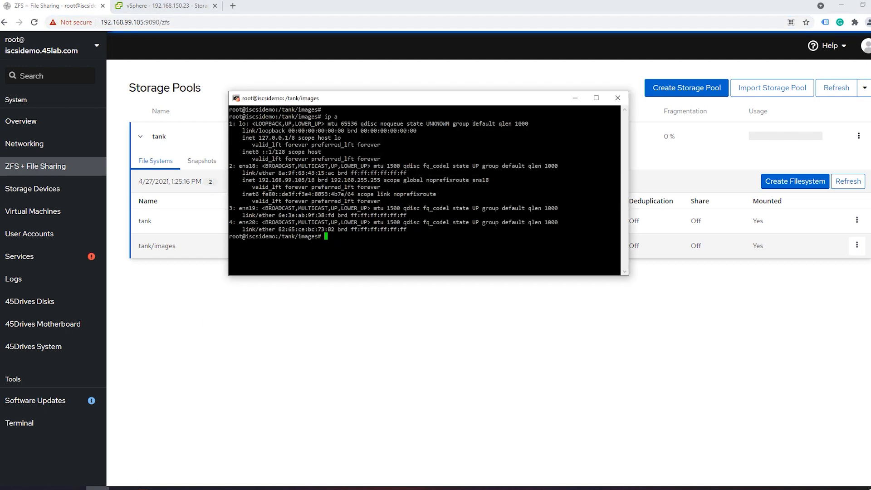
{"action": "left_click_drag", "start_coordinate": [279, 229], "coordinate": [285, 229]}
{"action": "left_click", "coordinate": [280, 229]}
{"action": "left_click_drag", "start_coordinate": [230, 208], "coordinate": [416, 217]}
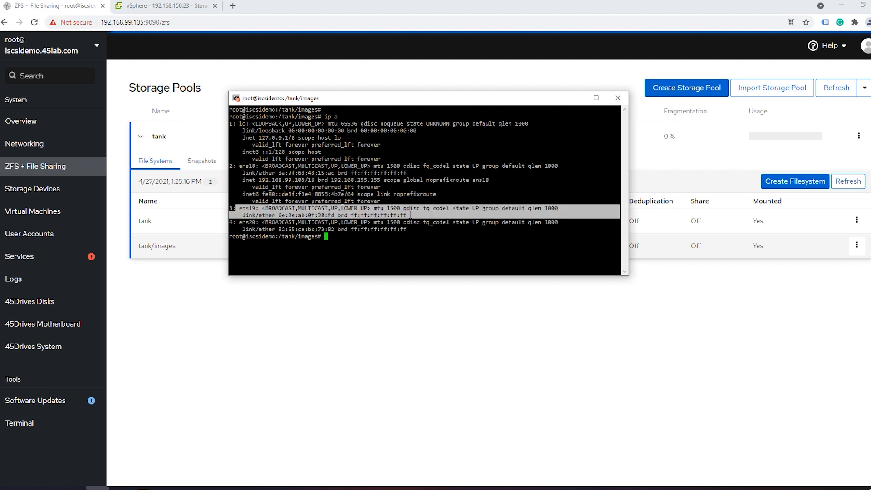
{"action": "left_click", "coordinate": [413, 215]}
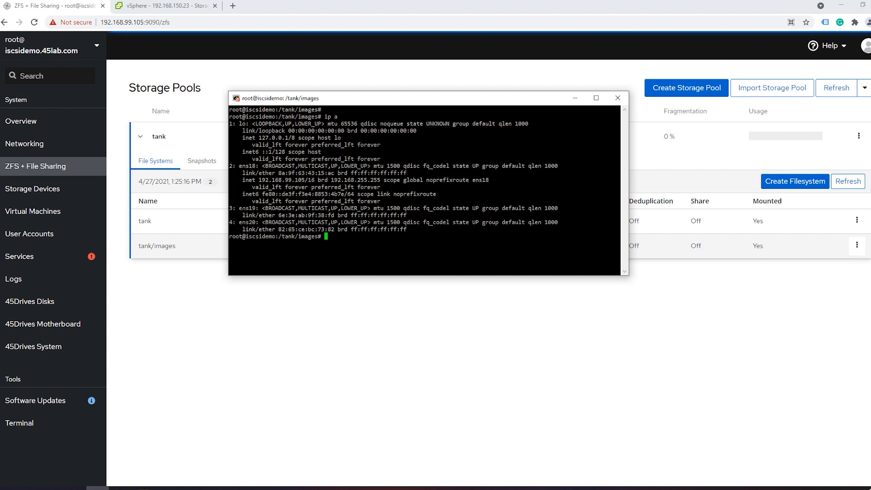
{"action": "left_click_drag", "start_coordinate": [239, 208], "coordinate": [256, 208]}
{"action": "left_click", "coordinate": [250, 210]}
Launch nmtui and open the ens19 Ethernet connection for editing
{"action": "type", "text": "nmtui"}
{"action": "key", "text": "Return"}
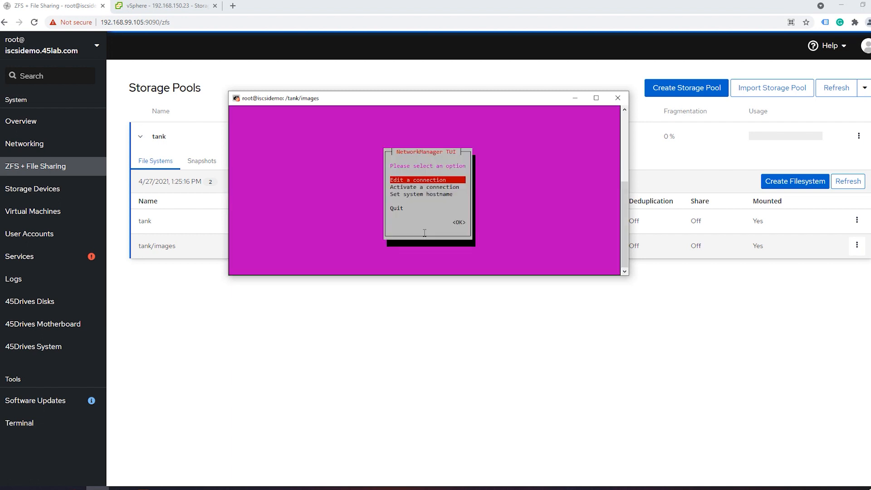
{"action": "key", "text": "Return"}
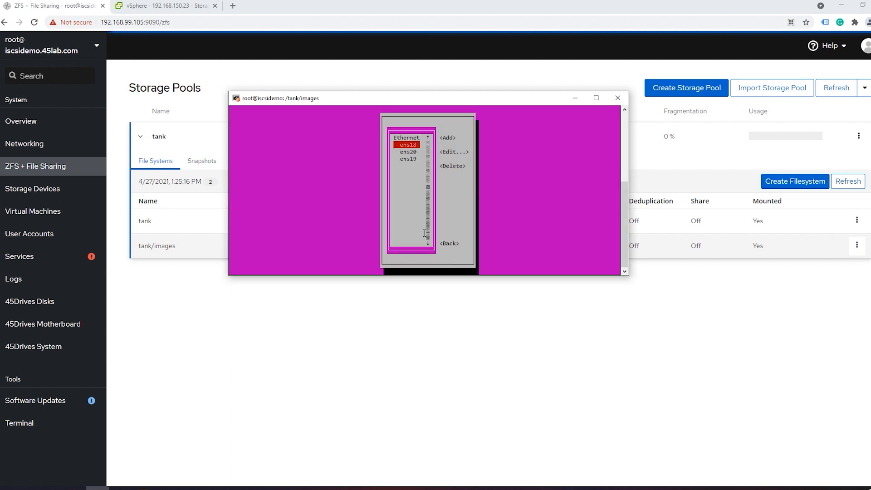
{"action": "key", "text": "Down"}
{"action": "key", "text": "Down"}
{"action": "key", "text": "Up"}
{"action": "key", "text": "Down"}
{"action": "key", "text": "Tab"}
{"action": "key", "text": "Tab"}
{"action": "key", "text": "Return"}
{"action": "key", "text": "Tab"}
{"action": "key", "text": "Tab"}
{"action": "key", "text": "Tab"}
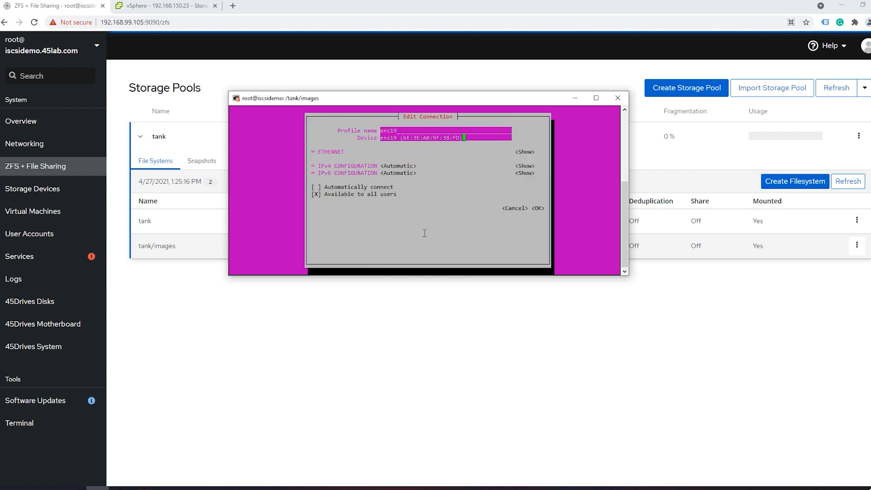
Set the ens19 IPv4 configuration to Manual with the address 10.10.2.95/24
{"action": "key", "text": "Return"}
{"action": "key", "text": "Down"}
{"action": "key", "text": "Down"}
{"action": "key", "text": "Return"}
{"action": "key", "text": "Tab"}
{"action": "key", "text": "Return"}
{"action": "key", "text": "Tab"}
{"action": "key", "text": "Return"}
{"action": "type", "text": "10."}
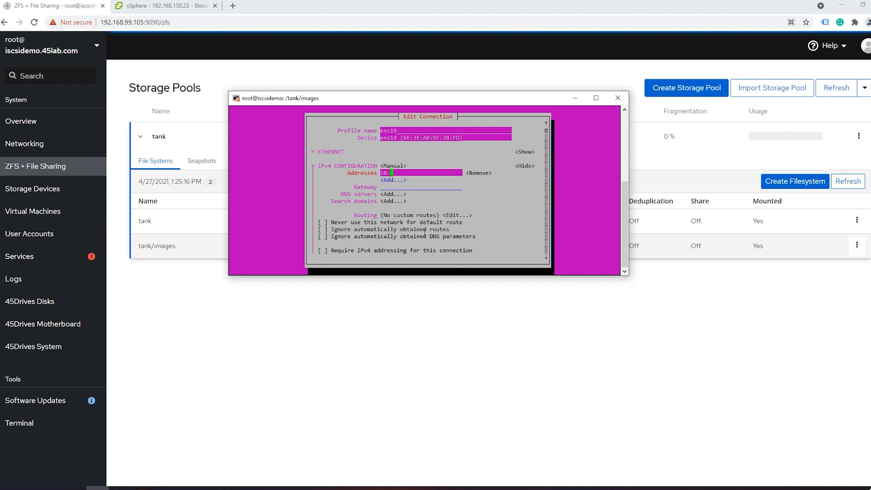
{"action": "type", "text": "10.2.9"}
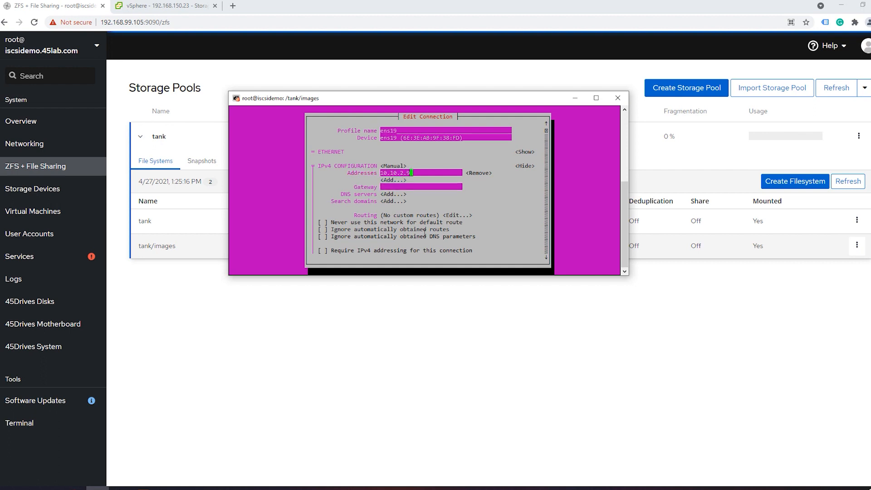
{"action": "type", "text": "5/24"}
Enable automatic connection for the ens19 profile and save it
{"action": "key", "text": "Tab"}
{"action": "key", "text": "Tab"}
{"action": "key", "text": "Tab"}
{"action": "key", "text": "Tab"}
{"action": "key", "text": "Tab"}
{"action": "key", "text": "Tab"}
{"action": "key", "text": "Tab"}
{"action": "key", "text": "Tab"}
{"action": "key", "text": "Tab"}
{"action": "key", "text": "Tab"}
{"action": "key", "text": "Tab"}
{"action": "key", "text": "Tab"}
{"action": "key", "text": "Tab"}
{"action": "key", "text": "Tab"}
{"action": "key", "text": "Tab"}
{"action": "key", "text": "Up"}
{"action": "key", "text": "Up"}
{"action": "key", "text": "Up"}
{"action": "key", "text": "Up"}
{"action": "key", "text": "Up"}
{"action": "key", "text": "Up"}
{"action": "key", "text": "Up"}
{"action": "key", "text": "Up"}
{"action": "key", "text": "Up"}
{"action": "key", "text": "Up"}
{"action": "key", "text": "Up"}
{"action": "key", "text": "Up"}
{"action": "key", "text": "Up"}
{"action": "key", "text": "Up"}
{"action": "key", "text": "Up"}
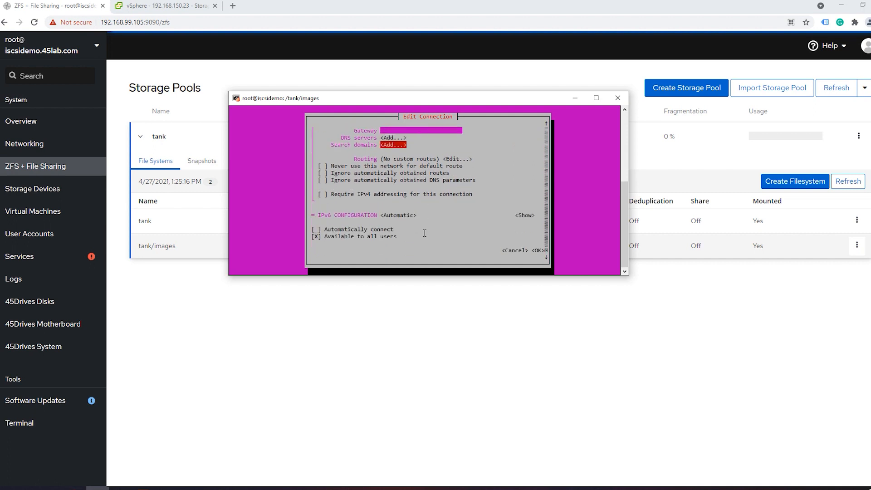
{"action": "key", "text": "Down"}
{"action": "key", "text": "Down"}
{"action": "key", "text": "Down"}
{"action": "key", "text": "Down"}
{"action": "key", "text": "Down"}
{"action": "key", "text": "Down"}
{"action": "key", "text": "Down"}
{"action": "key", "text": "Down"}
{"action": "key", "text": "Down"}
{"action": "key", "text": "Down"}
{"action": "key", "text": "Down"}
{"action": "key", "text": "Down"}
{"action": "key", "text": "Down"}
{"action": "key", "text": "Down"}
{"action": "key", "text": "Down"}
{"action": "key", "text": "Down"}
{"action": "key", "text": "Up"}
{"action": "key", "text": "Up"}
{"action": "key", "text": "space"}
{"action": "key", "text": "Down"}
{"action": "key", "text": "Down"}
{"action": "key", "text": "Return"}
Open the ens20 connection and set its IPv4 configuration to Manual with the address 10.10.3.95/24
{"action": "key", "text": "Up"}
{"action": "key", "text": "Down"}
{"action": "key", "text": "Down"}
{"action": "key", "text": "Tab"}
{"action": "key", "text": "Return"}
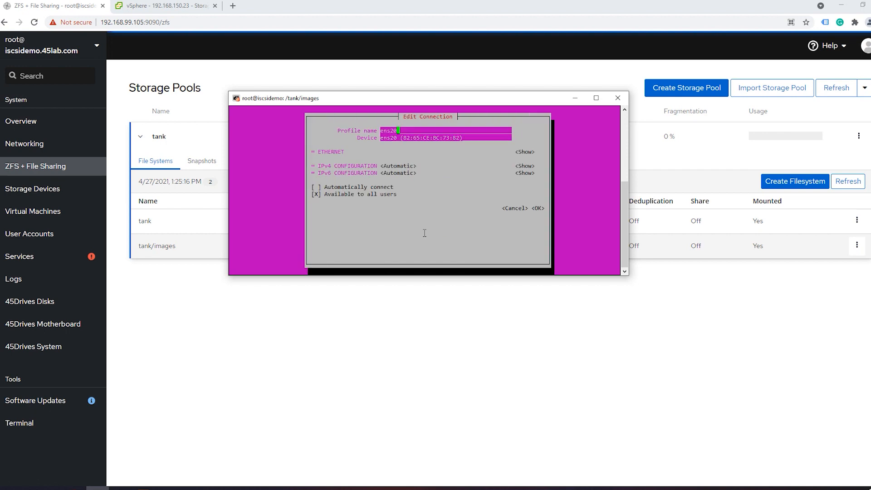
{"action": "key", "text": "Tab"}
{"action": "key", "text": "Tab"}
{"action": "key", "text": "shift+Tab"}
{"action": "key", "text": "Return"}
{"action": "key", "text": "Down"}
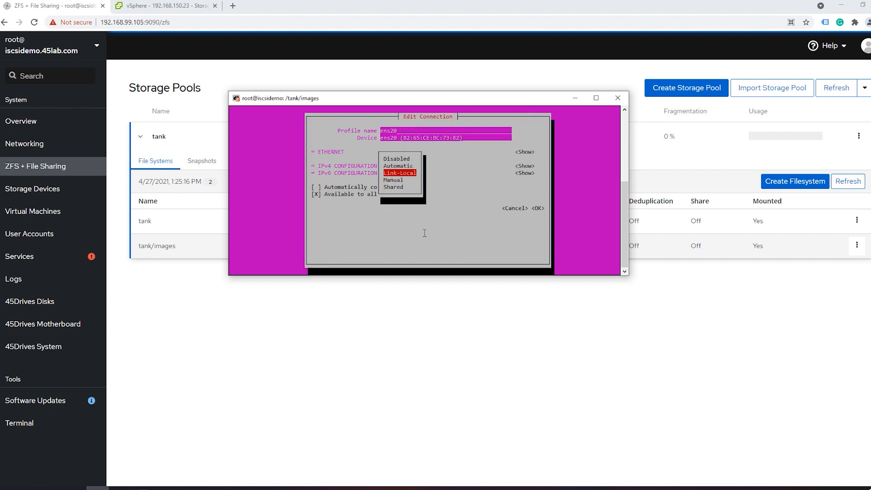
{"action": "key", "text": "Down"}
{"action": "key", "text": "Return"}
{"action": "key", "text": "Tab"}
{"action": "key", "text": "Return"}
{"action": "key", "text": "Tab"}
{"action": "key", "text": "Tab"}
{"action": "key", "text": "shift+Tab"}
{"action": "key", "text": "Return"}
{"action": "type", "text": "10.10"}
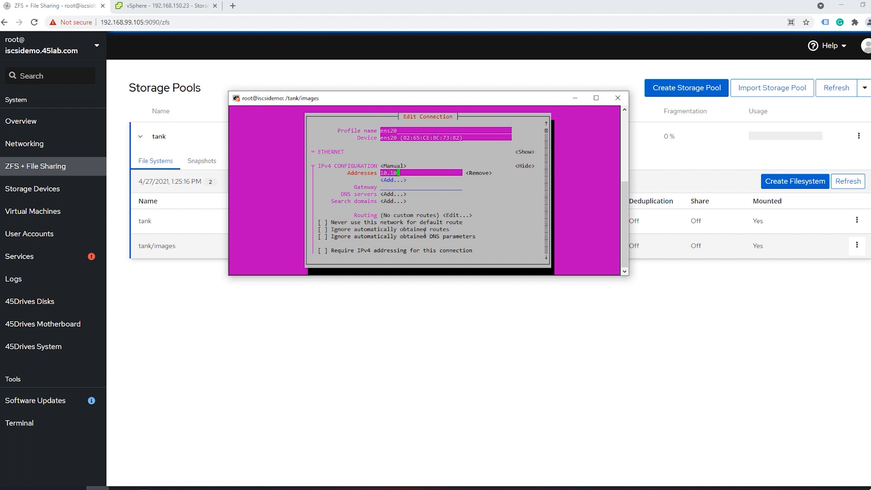
{"action": "type", "text": ".3.95/24"}
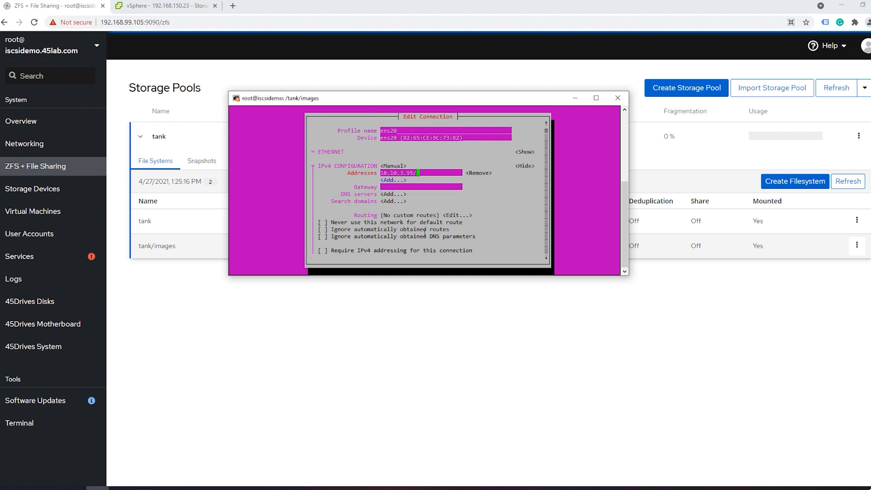
Enable automatic connection for the ens20 profile and save it
{"action": "key", "text": "Tab"}
{"action": "key", "text": "Tab"}
{"action": "key", "text": "Tab"}
{"action": "key", "text": "Tab"}
{"action": "key", "text": "Tab"}
{"action": "key", "text": "Tab"}
{"action": "key", "text": "Tab"}
{"action": "key", "text": "Tab"}
{"action": "key", "text": "Tab"}
{"action": "key", "text": "Tab"}
{"action": "key", "text": "Tab"}
{"action": "key", "text": "Tab"}
{"action": "key", "text": "Tab"}
{"action": "key", "text": "Tab"}
{"action": "key", "text": "Tab"}
{"action": "key", "text": "shift+Tab"}
{"action": "key", "text": "shift+Tab"}
{"action": "key", "text": "Tab"}
{"action": "key", "text": "Tab"}
{"action": "key", "text": "Tab"}
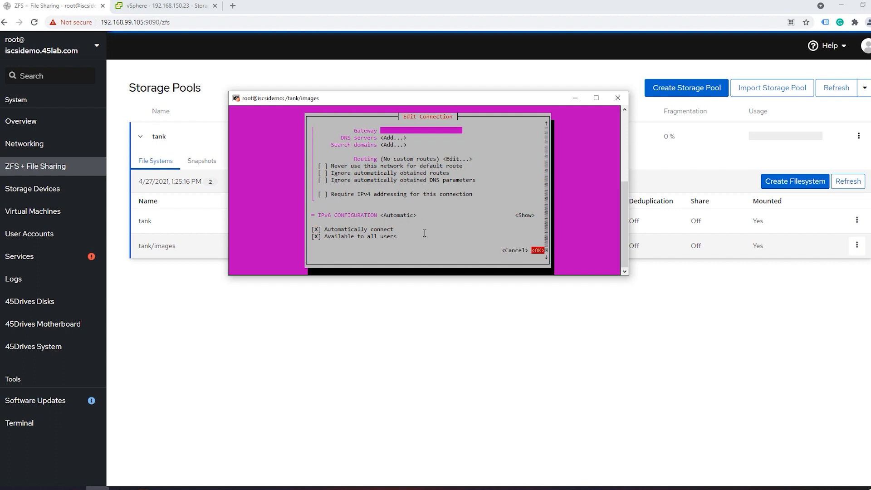
{"action": "key", "text": "Return"}
{"action": "key", "text": "Tab"}
{"action": "key", "text": "Tab"}
{"action": "key", "text": "Tab"}
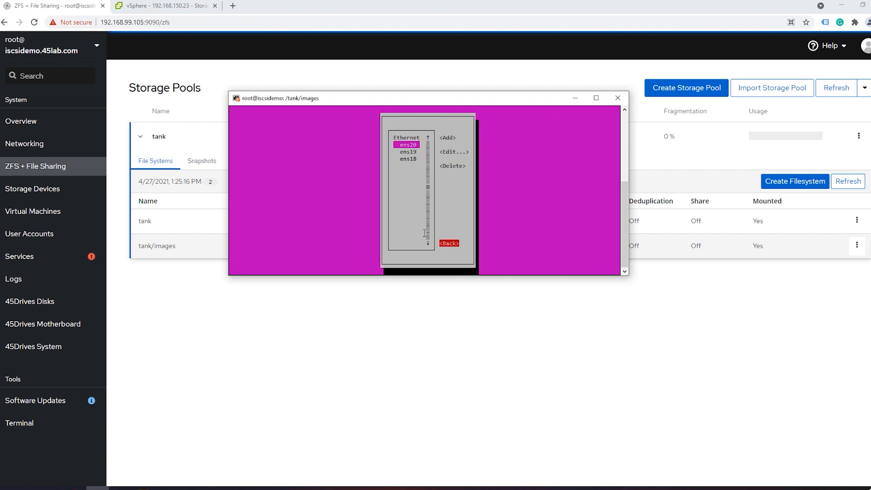
Leave the connection list, quit the network configuration tool and clear the terminal
{"action": "key", "text": "Return"}
{"action": "key", "text": "Down"}
{"action": "key", "text": "Down"}
{"action": "key", "text": "Down"}
{"action": "key", "text": "Return"}
{"action": "type", "text": "clear"}
{"action": "key", "text": "Return"}
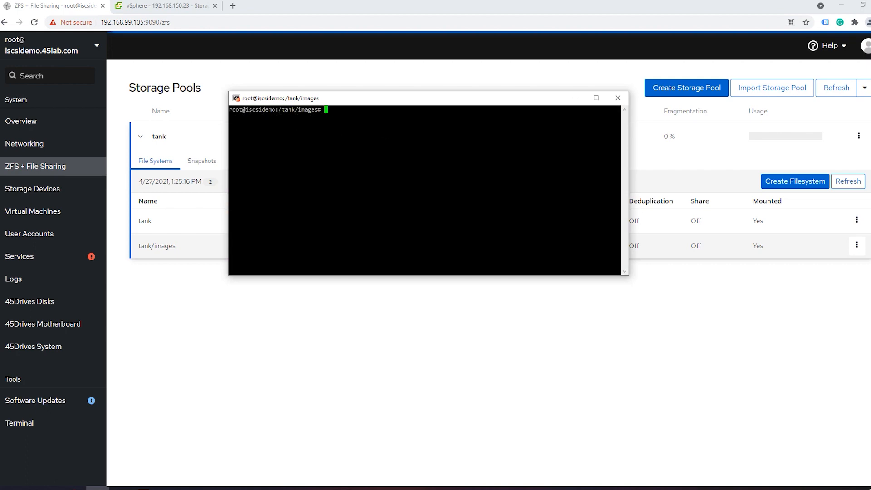
List the IP configuration of all network interfaces and examine the ens19 and ens20 addresses
{"action": "type", "text": "ip a"}
{"action": "key", "text": "Return"}
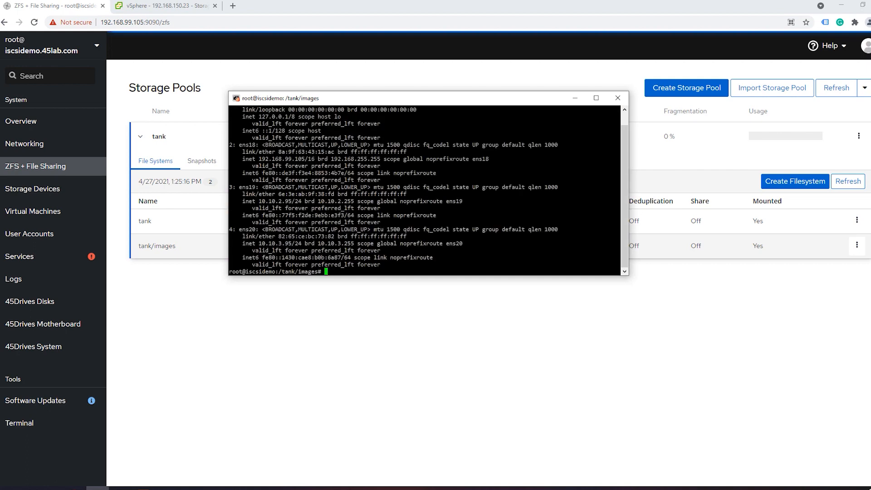
{"action": "left_click_drag", "start_coordinate": [242, 187], "coordinate": [304, 241]}
{"action": "left_click", "coordinate": [349, 251]}
Ping 10.10.2.4 to test connectivity on the first storage network, and stop the ping
{"action": "type", "text": "ping 10.10.2.4"}
{"action": "key", "text": "Return"}
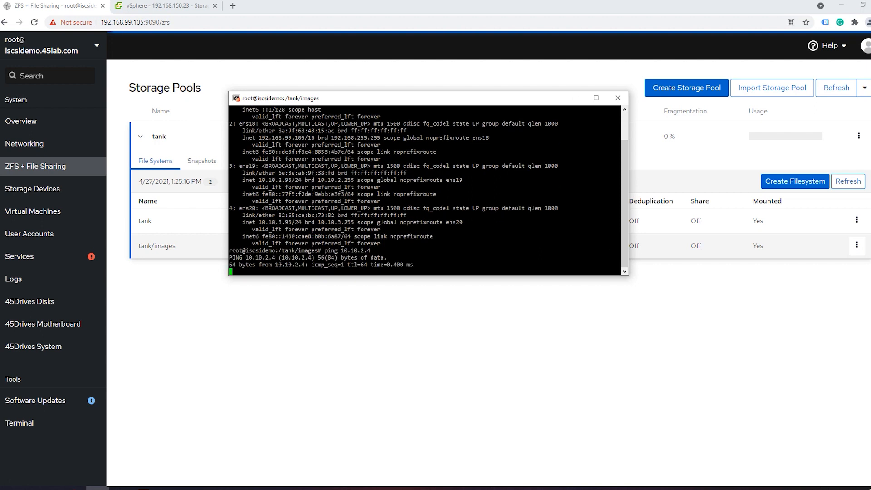
{"action": "key", "text": "ctrl+c"}
{"action": "key", "text": "Up"}
{"action": "key", "text": "Left"}
{"action": "key", "text": "Left"}
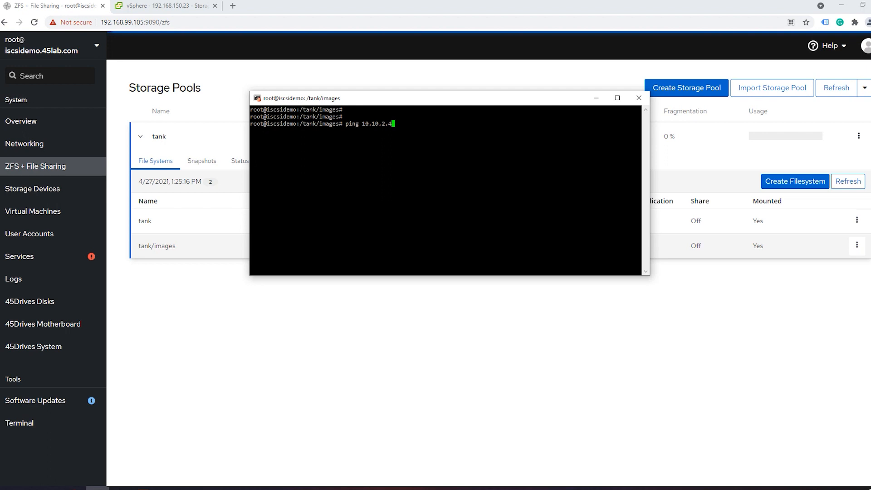
{"action": "key", "text": "Return"}
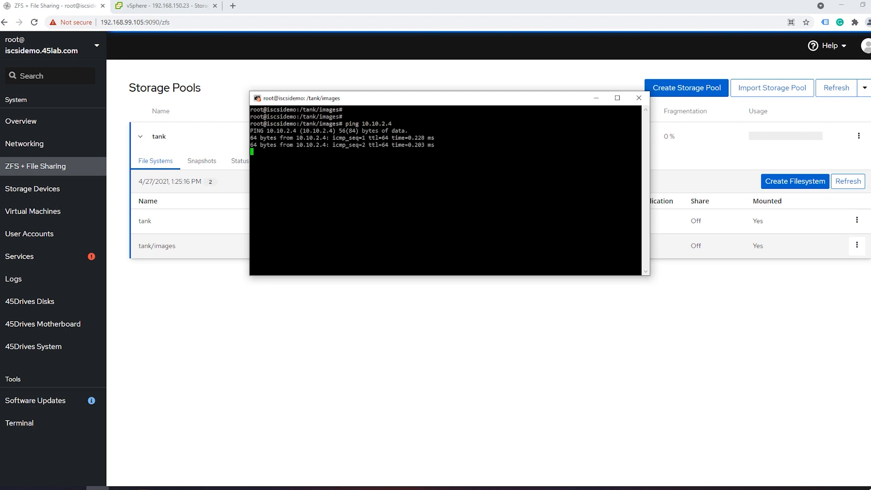
{"action": "key", "text": "ctrl+c"}
Ping 10.10.3.4 to test the second storage network, stop the ping and clear the terminal
{"action": "key", "text": "Up"}
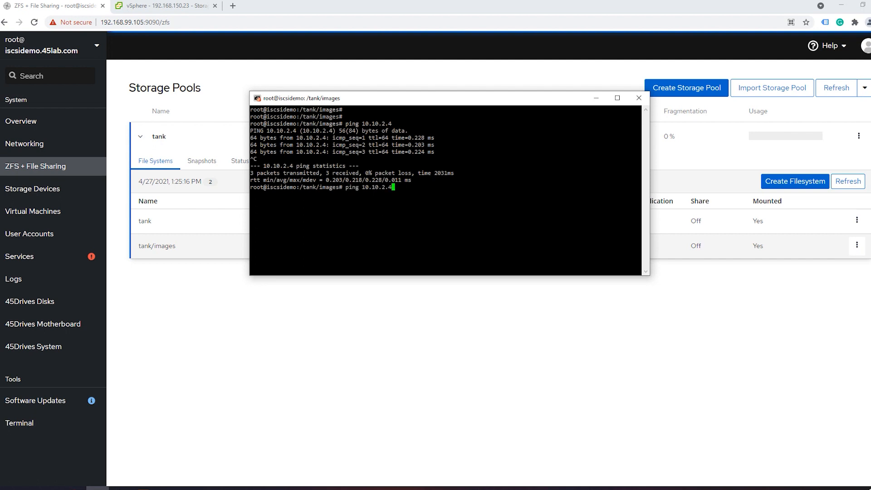
{"action": "key", "text": "Left"}
{"action": "key", "text": "Left"}
{"action": "key", "text": "BackSpace"}
{"action": "type", "text": "3"}
{"action": "key", "text": "Return"}
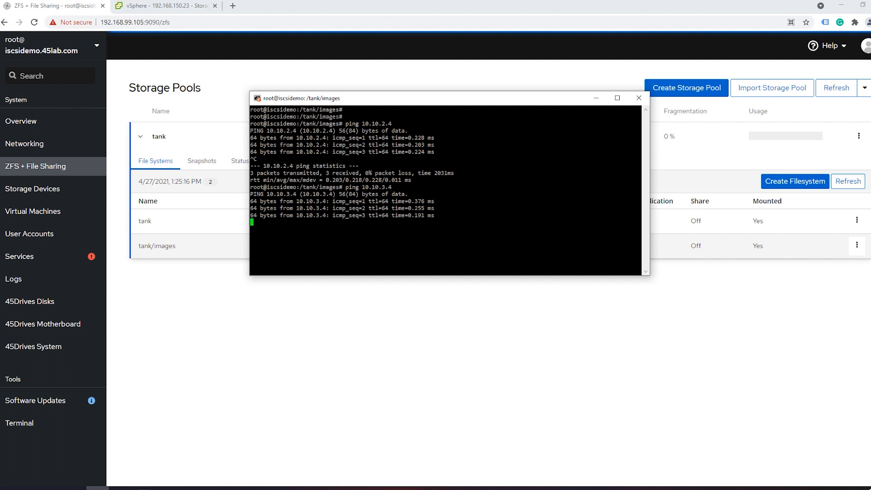
{"action": "key", "text": "ctrl+c"}
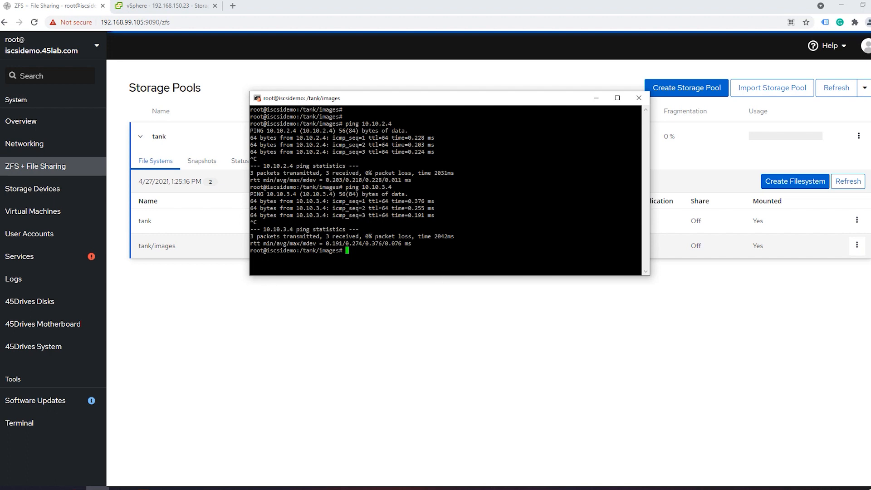
{"action": "type", "text": "clear"}
{"action": "key", "text": "Return"}
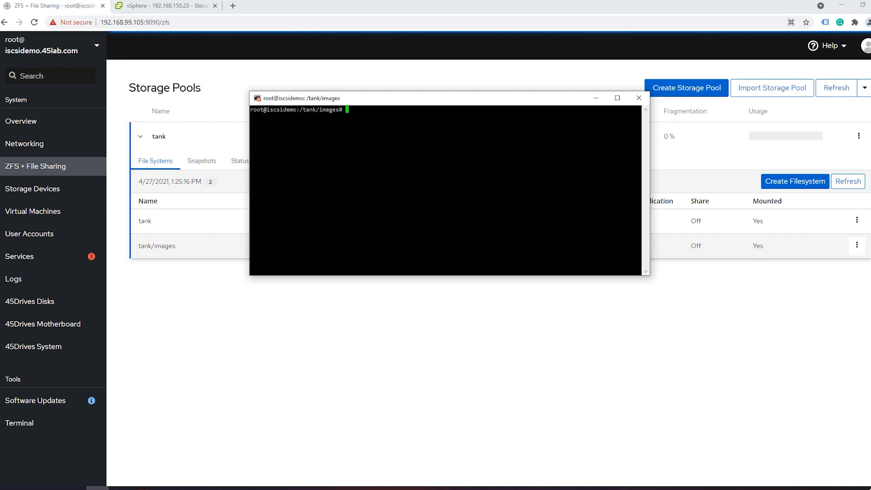
Start targetcli, go to the portals node under tpg1 and delete the 0.0.0.0 portal on port 3260
{"action": "type", "text": "targetcli"}
{"action": "key", "text": "Return"}
{"action": "type", "text": "cd"}
{"action": "key", "text": "Return"}
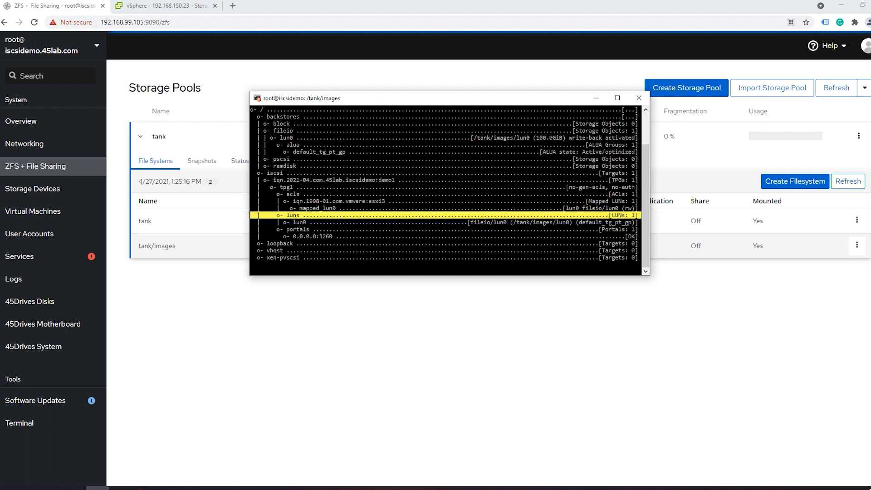
{"action": "key", "text": "Down"}
{"action": "key", "text": "Down"}
{"action": "key", "text": "Down"}
{"action": "key", "text": "Up"}
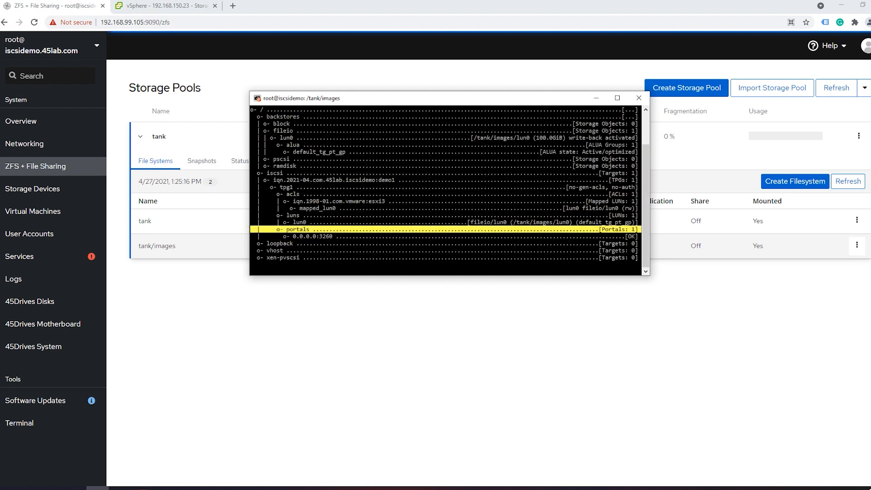
{"action": "key", "text": "Return"}
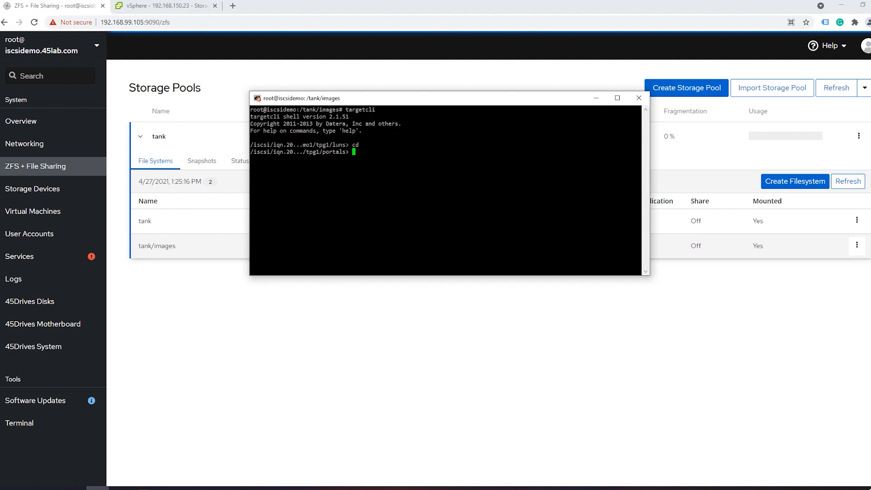
{"action": "type", "text": "delete 0.0.0.0 3260"}
{"action": "key", "text": "Return"}
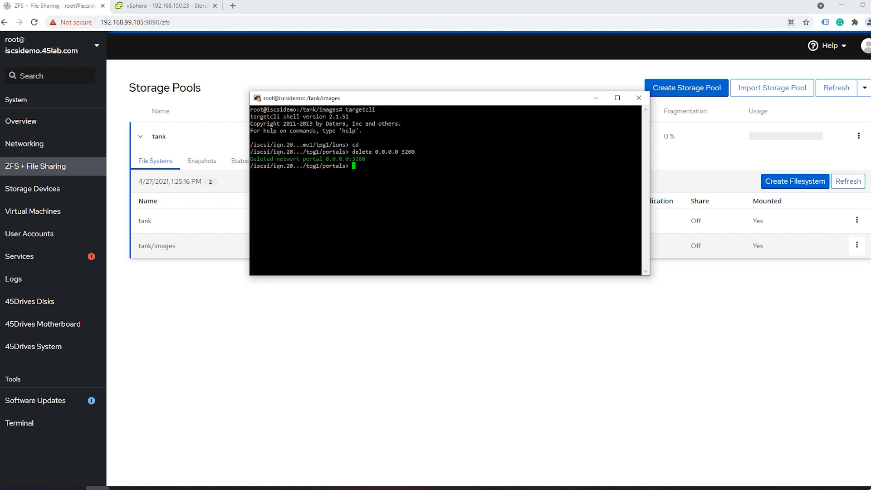
Create two network portals on port 3260, one for 10.10.2.95 and one for 10.10.3.95
{"action": "type", "text": "create 10.10.2.95 3260"}
{"action": "key", "text": "Return"}
{"action": "key", "text": "Up"}
{"action": "key", "text": "Left"}
{"action": "key", "text": "Left"}
{"action": "key", "text": "Left"}
{"action": "key", "text": "Left"}
{"action": "key", "text": "Left"}
{"action": "key", "text": "Left"}
{"action": "key", "text": "Left"}
{"action": "key", "text": "Left"}
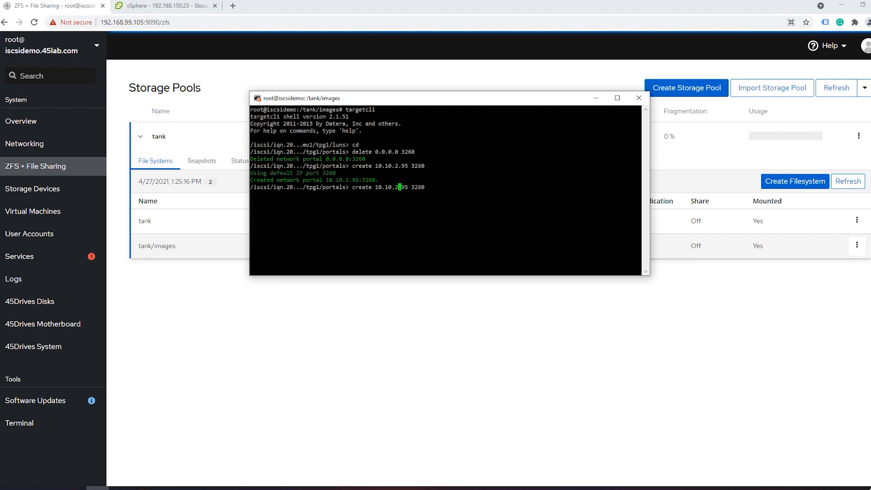
{"action": "key", "text": "BackSpace"}
{"action": "type", "text": "3"}
{"action": "key", "text": "Return"}
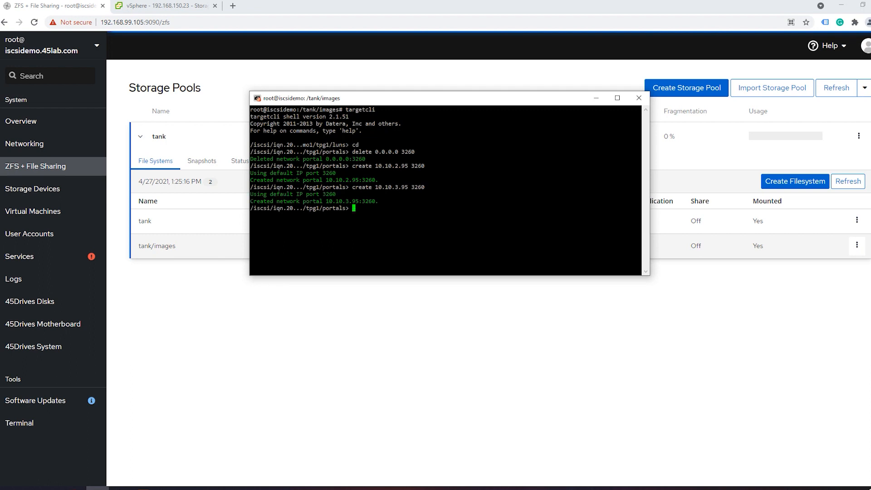
Go back to the targetcli root node and list the whole target configuration tree
{"action": "type", "text": "cd"}
{"action": "key", "text": "Return"}
{"action": "key", "text": "Up"}
{"action": "key", "text": "Up"}
{"action": "key", "text": "Up"}
{"action": "key", "text": "Up"}
{"action": "key", "text": "Up"}
{"action": "key", "text": "Up"}
{"action": "key", "text": "Up"}
{"action": "key", "text": "Up"}
{"action": "key", "text": "Up"}
{"action": "key", "text": "Up"}
{"action": "key", "text": "Up"}
{"action": "key", "text": "Up"}
{"action": "key", "text": "Up"}
{"action": "key", "text": "Up"}
{"action": "key", "text": "Up"}
{"action": "key", "text": "Up"}
{"action": "key", "text": "Up"}
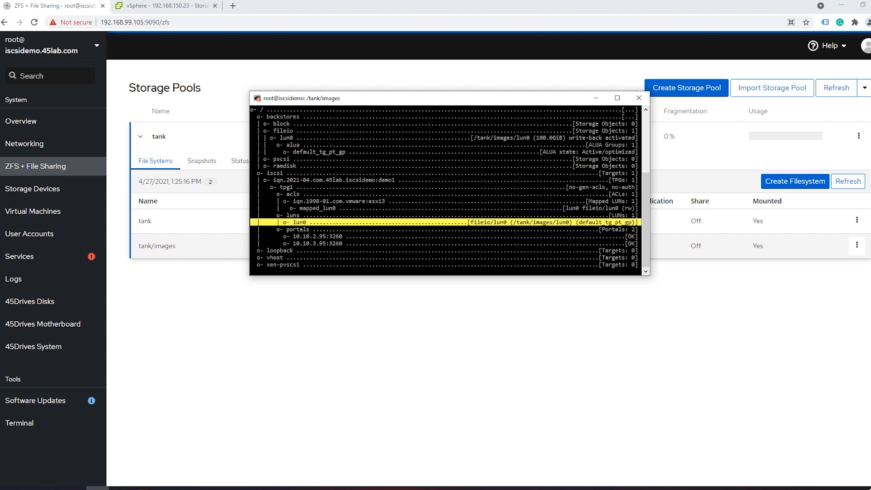
{"action": "key", "text": "Return"}
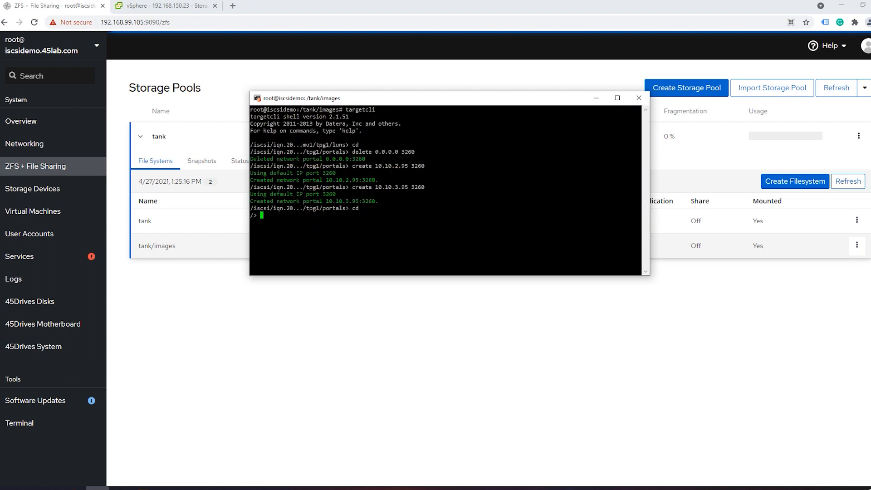
{"action": "type", "text": "ls"}
{"action": "key", "text": "Return"}
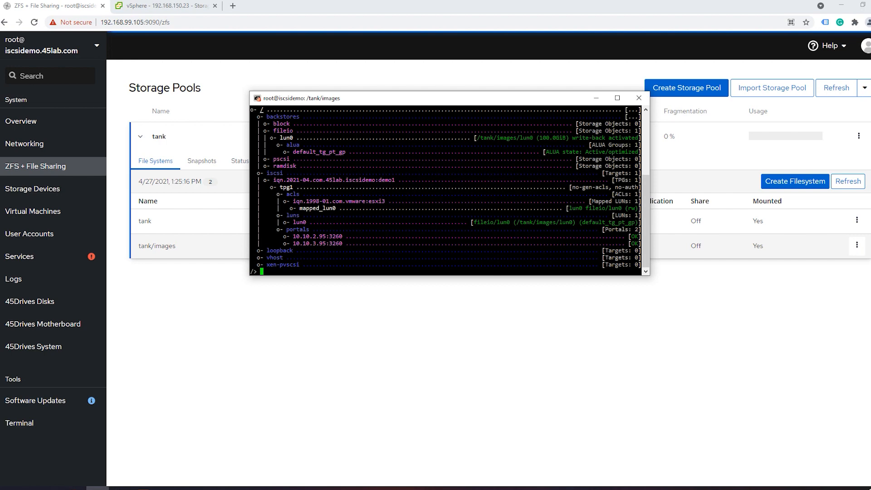
Exit targetcli so the configuration is saved, and switch back to the web console in the browser
{"action": "type", "text": "xit"}
{"action": "key", "text": "Return"}
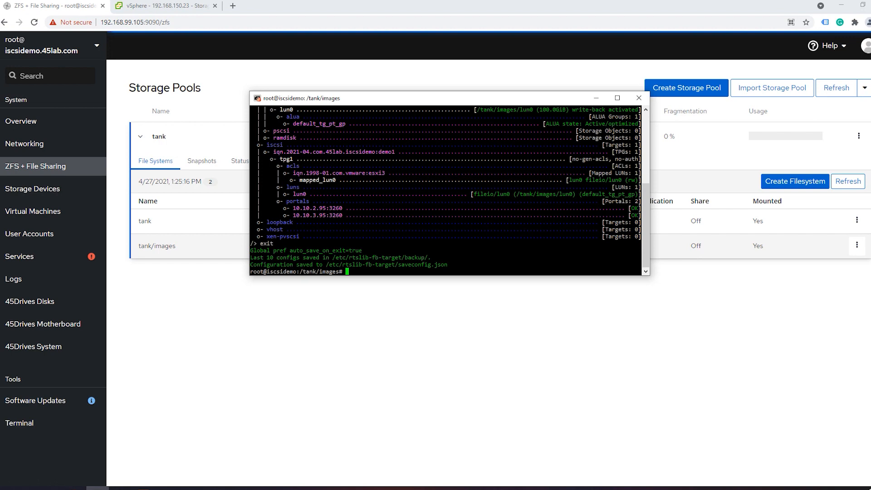
{"action": "left_click_drag", "start_coordinate": [385, 101], "coordinate": [357, 101]}
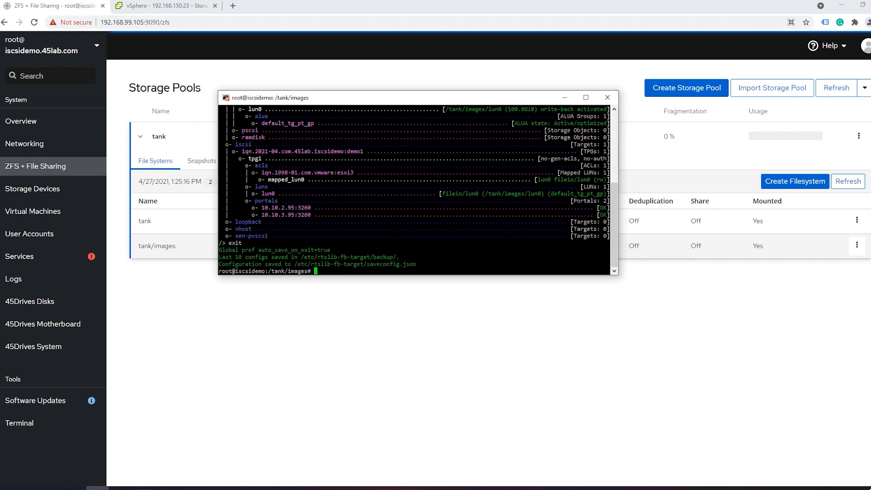
{"action": "left_click", "coordinate": [197, 314]}
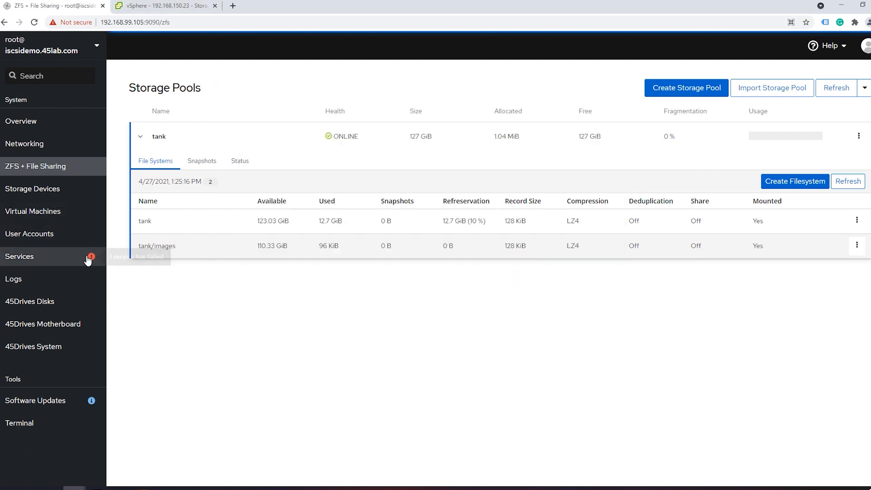
Filter the system services by "rts" and enable the rtslib-fb-targetctl service to start automatically
{"action": "left_click", "coordinate": [64, 264]}
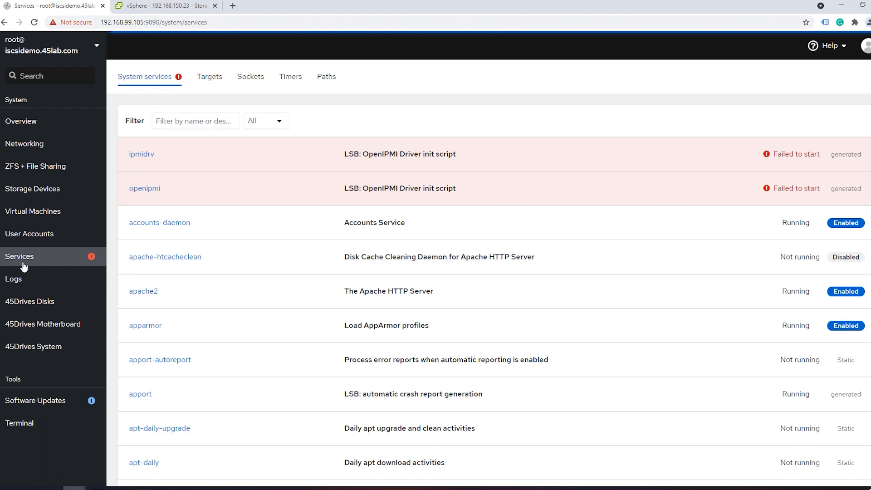
{"action": "left_click", "coordinate": [187, 119]}
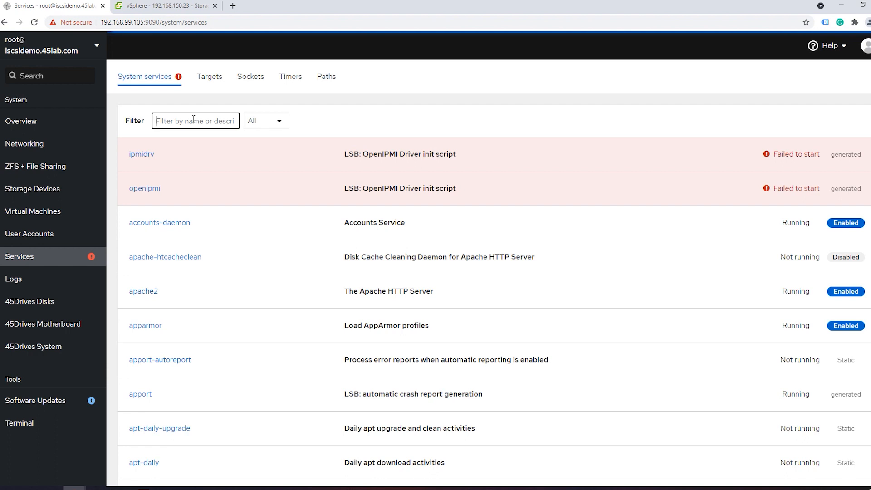
{"action": "type", "text": "rts"}
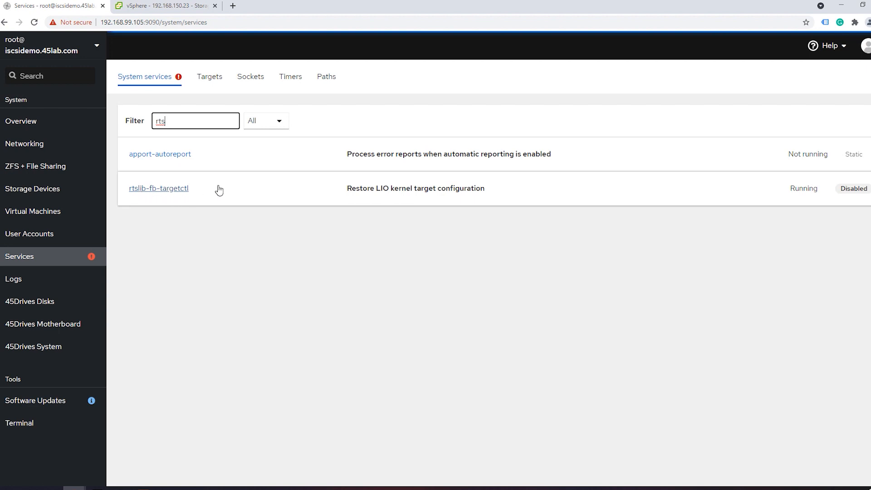
{"action": "left_click", "coordinate": [178, 188]}
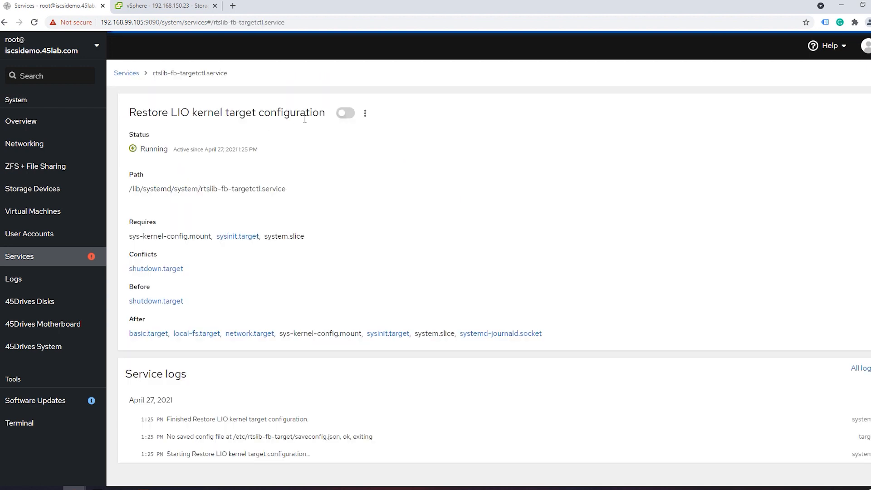
{"action": "left_click", "coordinate": [349, 113]}
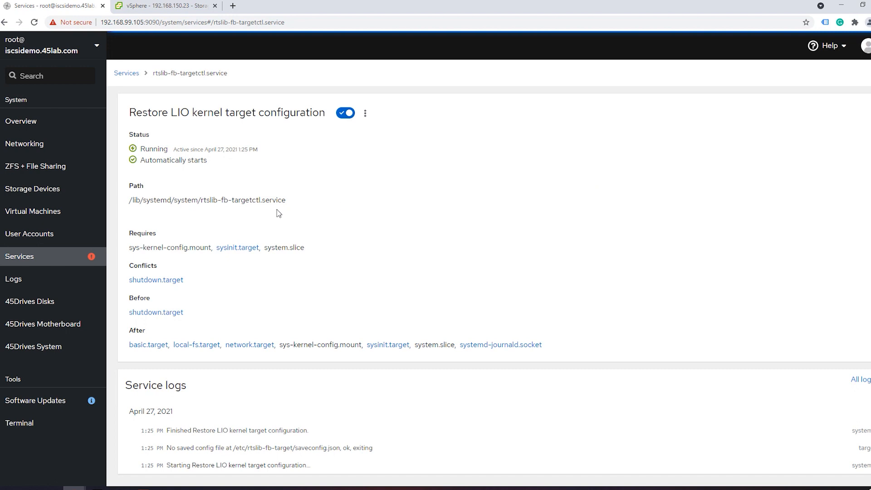
Add the iscsi-target service to the firewall's public zone
{"action": "left_click", "coordinate": [41, 155]}
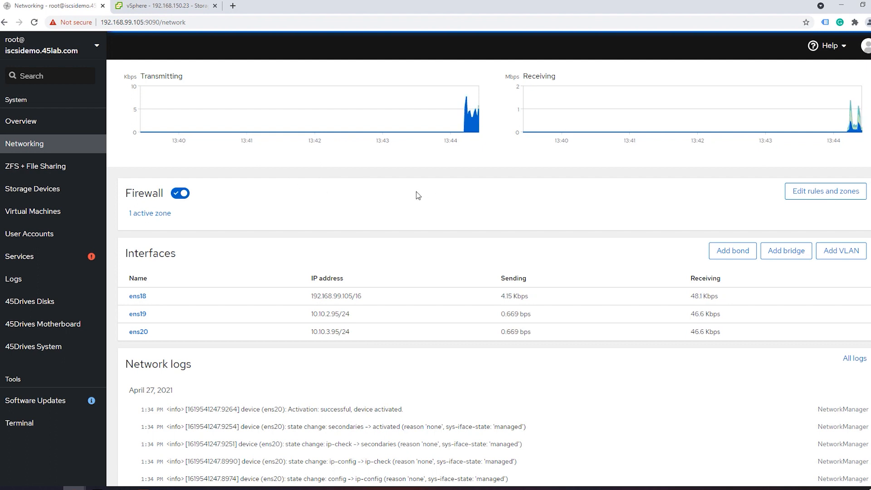
{"action": "left_click", "coordinate": [154, 221]}
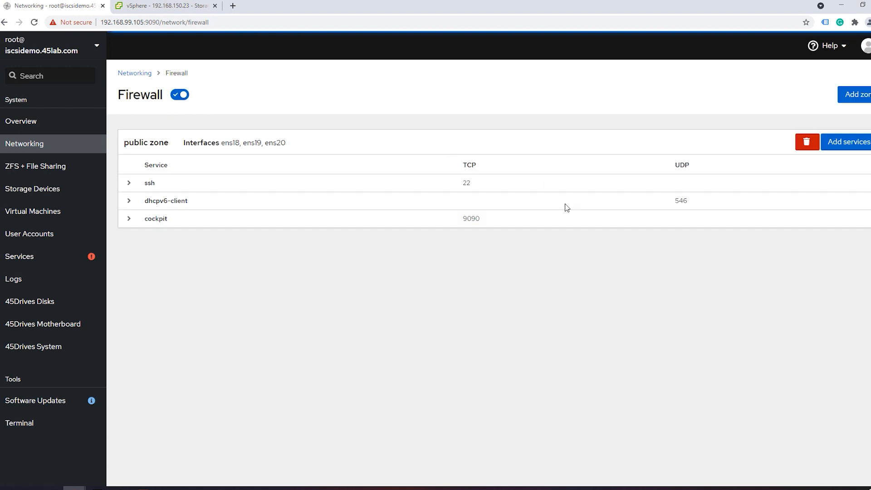
{"action": "left_click", "coordinate": [850, 142]}
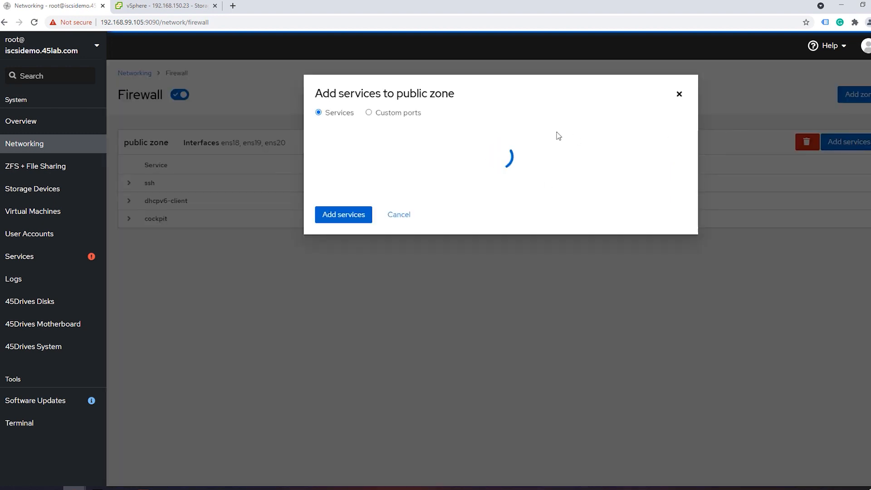
{"action": "left_click", "coordinate": [436, 146]}
{"action": "type", "text": "iscs"}
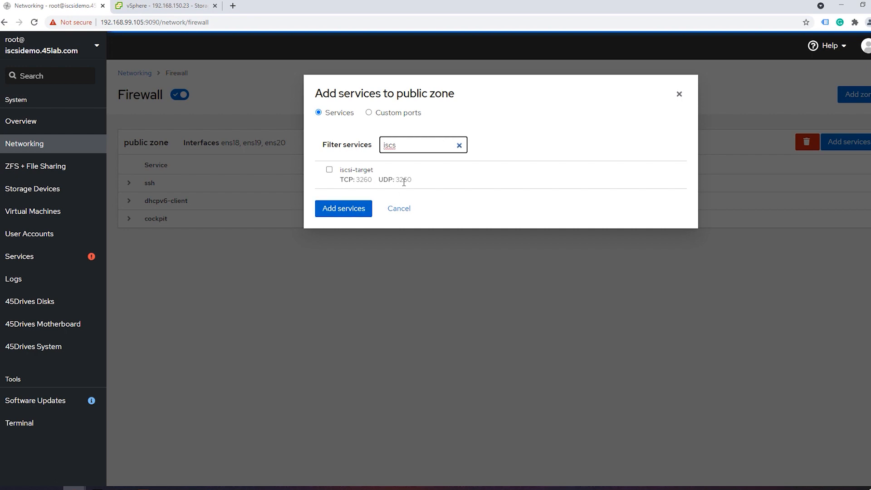
{"action": "left_click", "coordinate": [330, 170]}
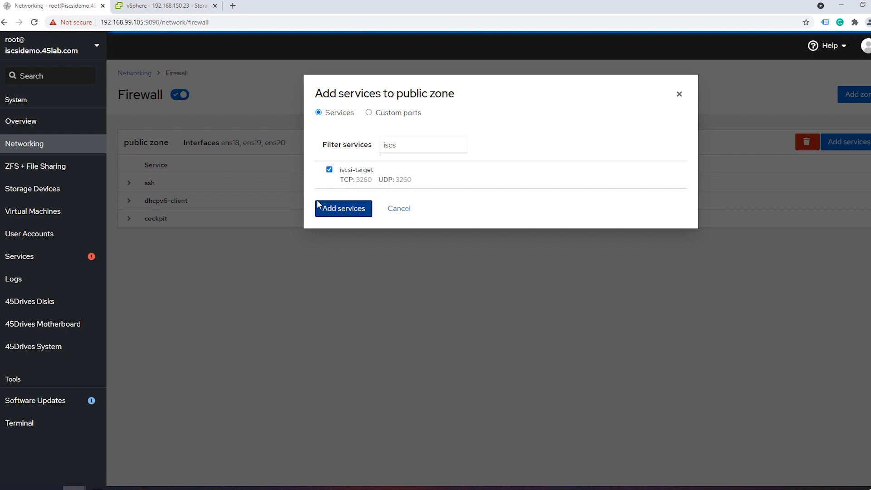
{"action": "left_click", "coordinate": [332, 210]}
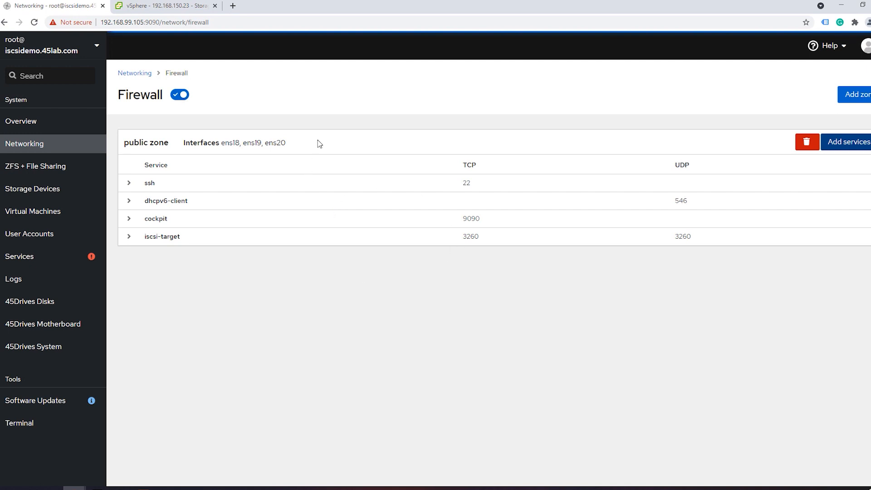
Return to the networking overview, reopen the firewall rules and expand the iscsi-target service's details
{"action": "left_click", "coordinate": [135, 73]}
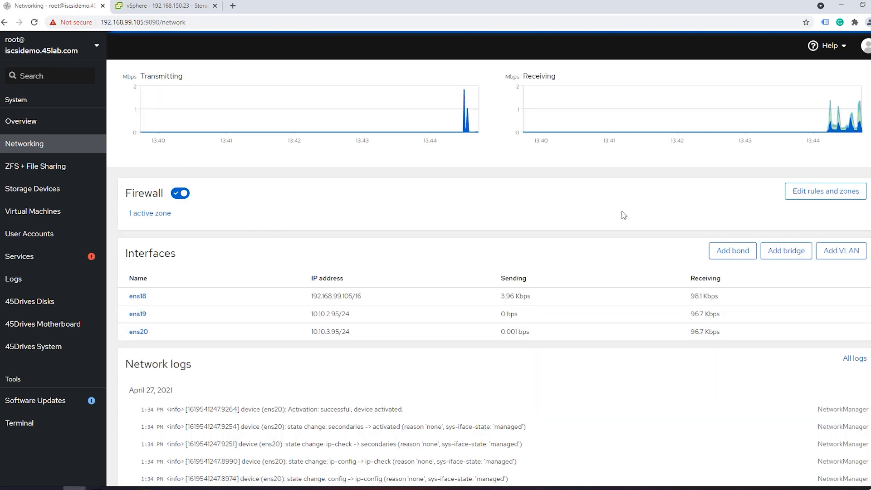
{"action": "left_click", "coordinate": [827, 187]}
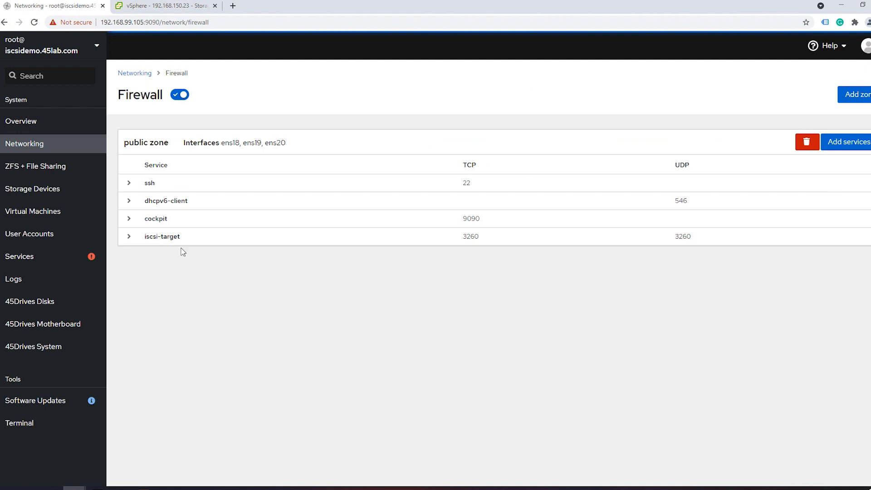
{"action": "left_click", "coordinate": [129, 236]}
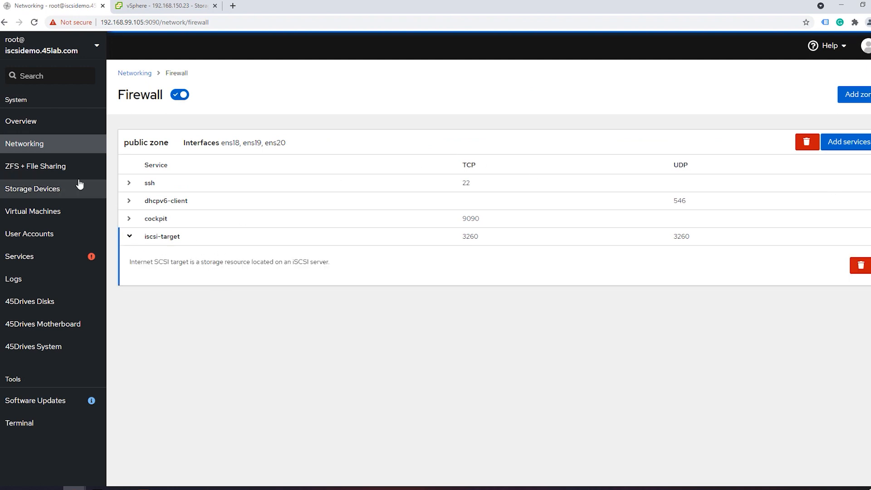
Return to the networking overview and bring up the terminal window that shows the saved iSCSI target configuration
{"action": "left_click", "coordinate": [50, 143]}
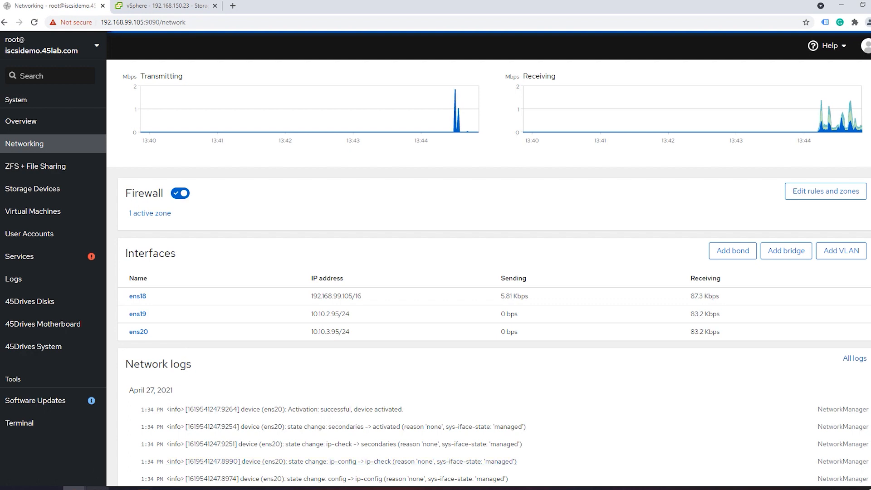
{"action": "left_click", "coordinate": [98, 489]}
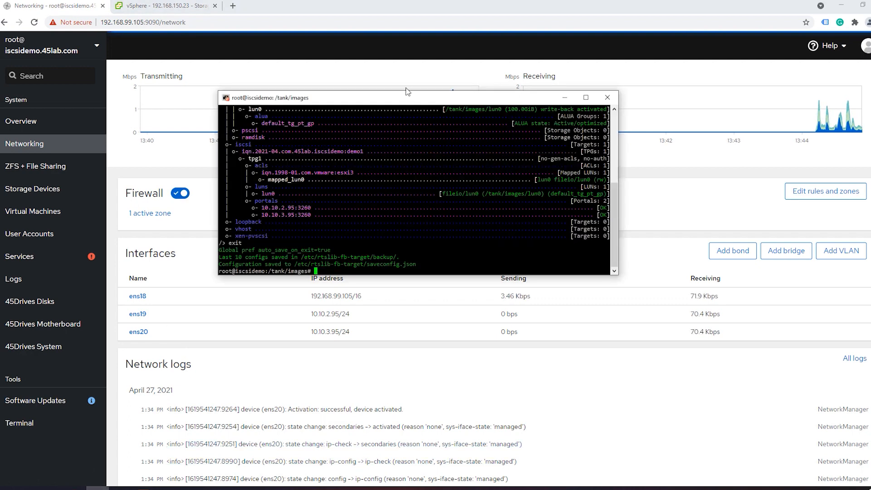
{"action": "left_click_drag", "start_coordinate": [407, 104], "coordinate": [483, 135]}
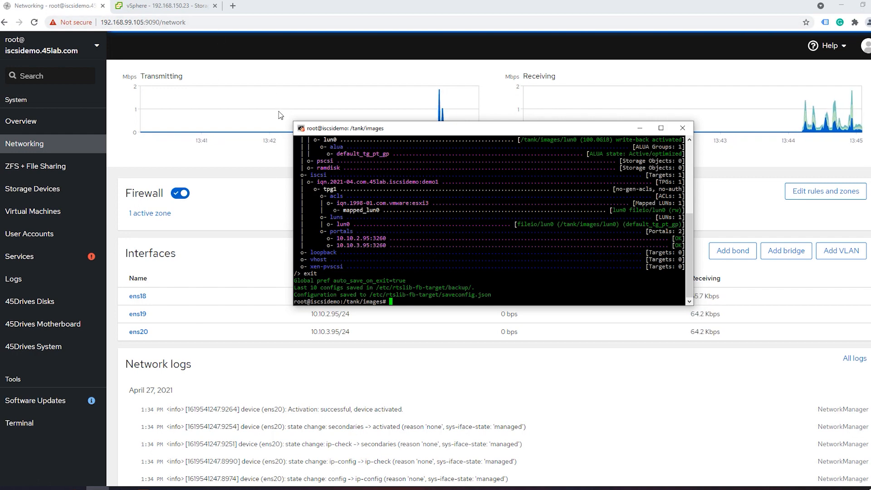
Switch to the vSphere Client, add 10.10.2.95 as a dynamic discovery server on the vmhba64 iSCSI adapter, and rescan that adapter
{"action": "left_click", "coordinate": [164, 8]}
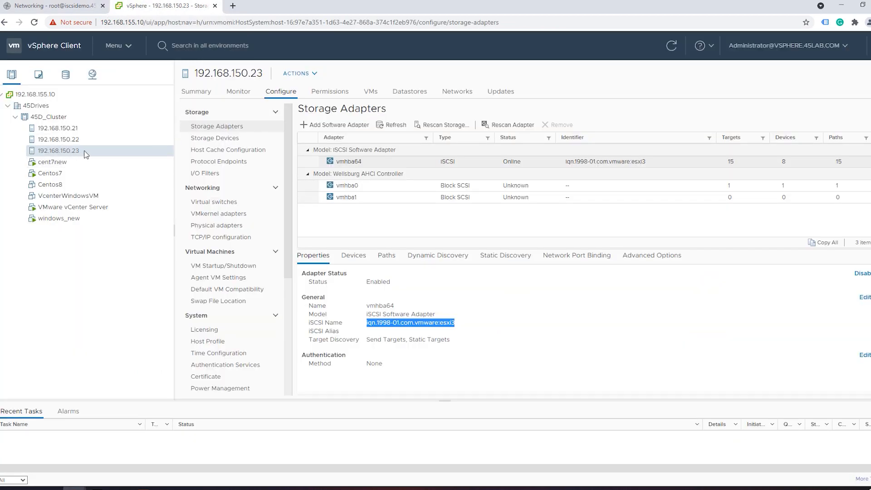
{"action": "left_click", "coordinate": [430, 324]}
{"action": "left_click", "coordinate": [438, 256]}
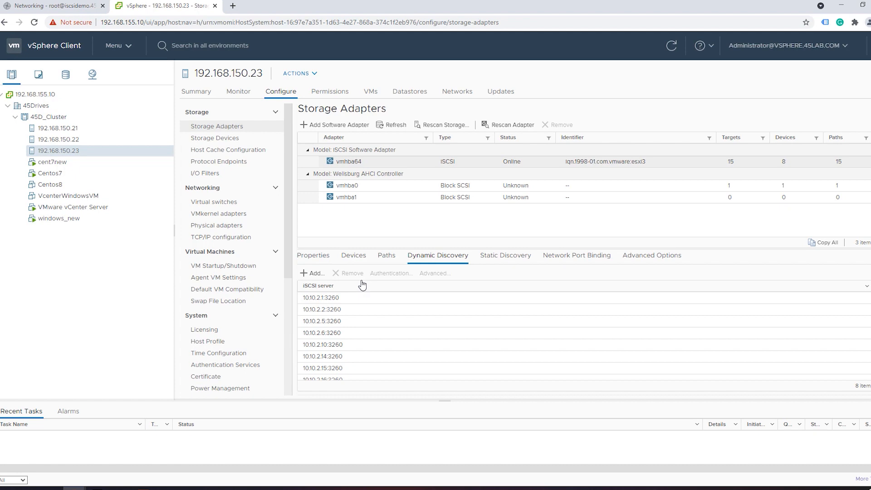
{"action": "left_click", "coordinate": [308, 274]}
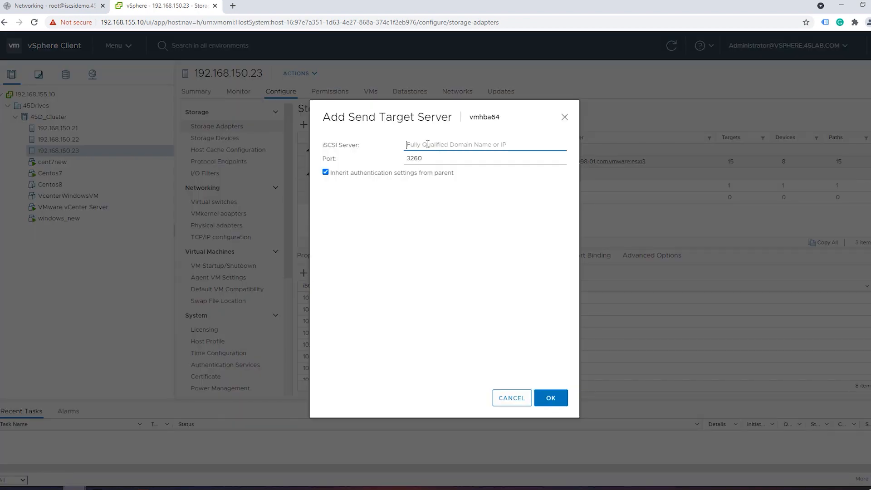
{"action": "type", "text": "10.10.2.95"}
{"action": "left_click", "coordinate": [556, 400]}
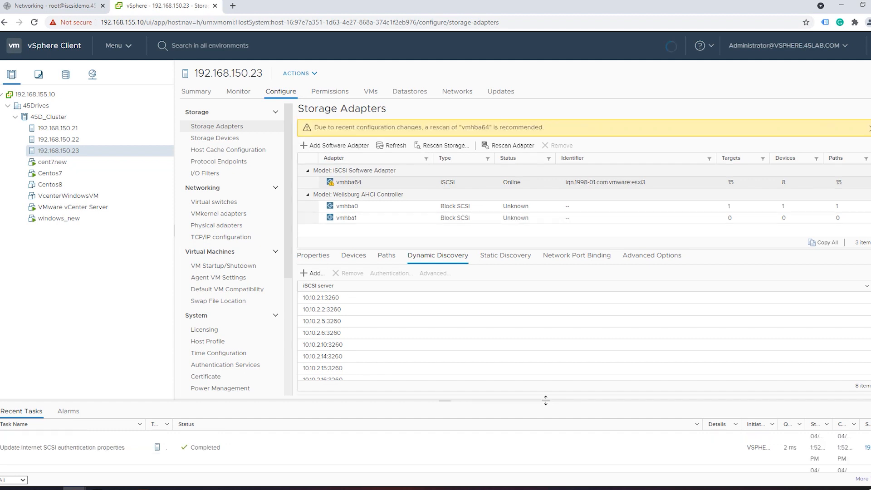
{"action": "left_click", "coordinate": [346, 185]}
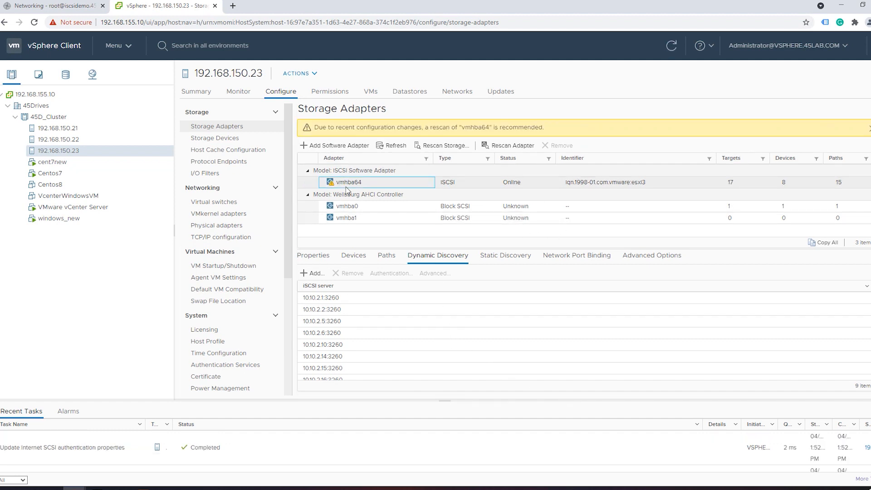
{"action": "left_click", "coordinate": [505, 143]}
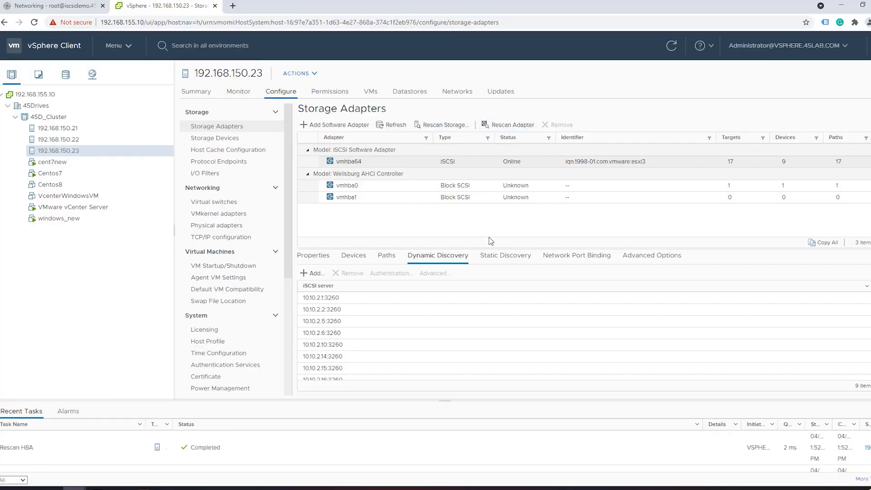
Review the static discovery entries for the iscsidemo:demo1 target on portals 10.10.2.95 and 10.10.3.95
{"action": "left_click", "coordinate": [508, 256]}
{"action": "scroll", "coordinate": [448, 338], "scroll_direction": "down", "scroll_amount": 3}
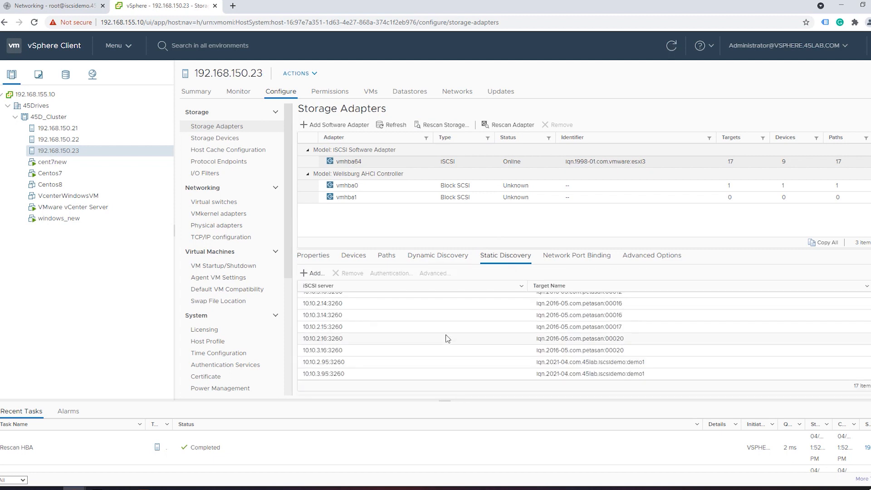
{"action": "left_click", "coordinate": [343, 364]}
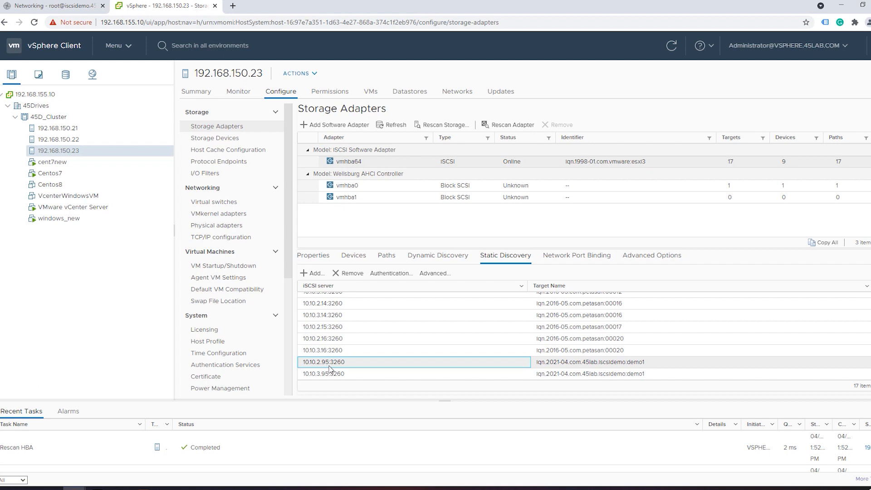
{"action": "left_click", "coordinate": [338, 376]}
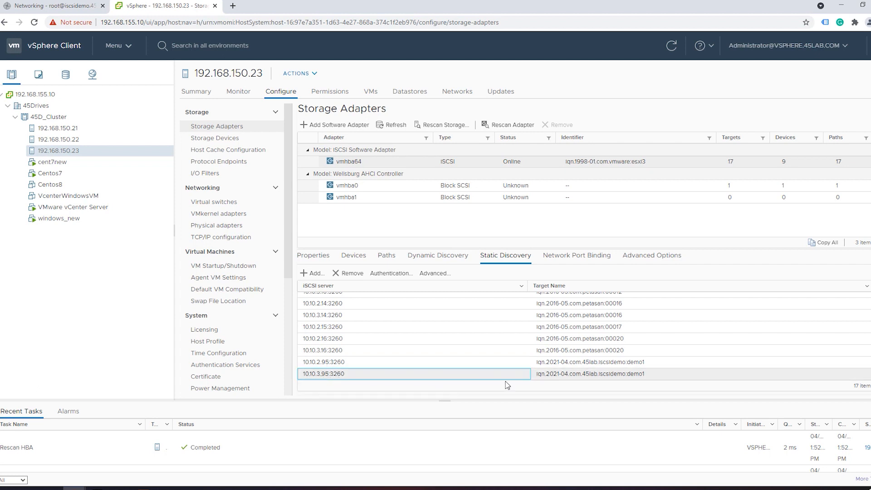
{"action": "left_click", "coordinate": [574, 377]}
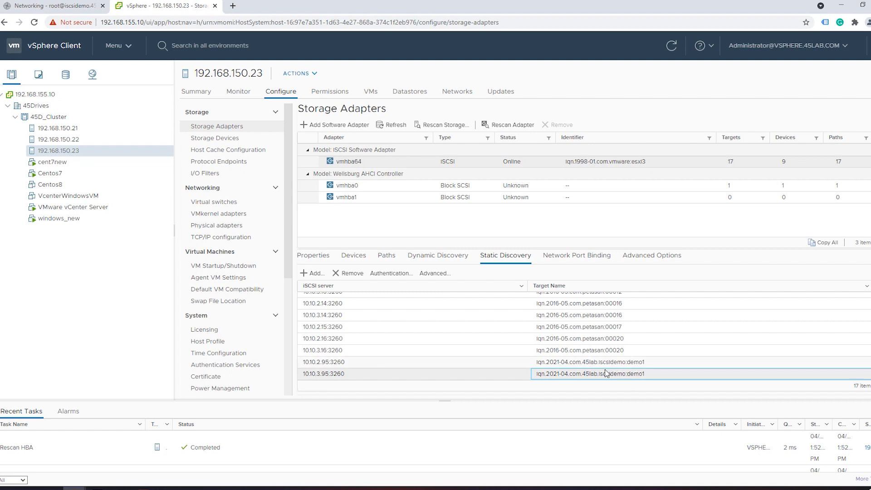
Rescan the host's storage for new storage devices, with scanning for new VMFS volumes turned off
{"action": "left_click", "coordinate": [444, 125]}
{"action": "left_click", "coordinate": [327, 256]}
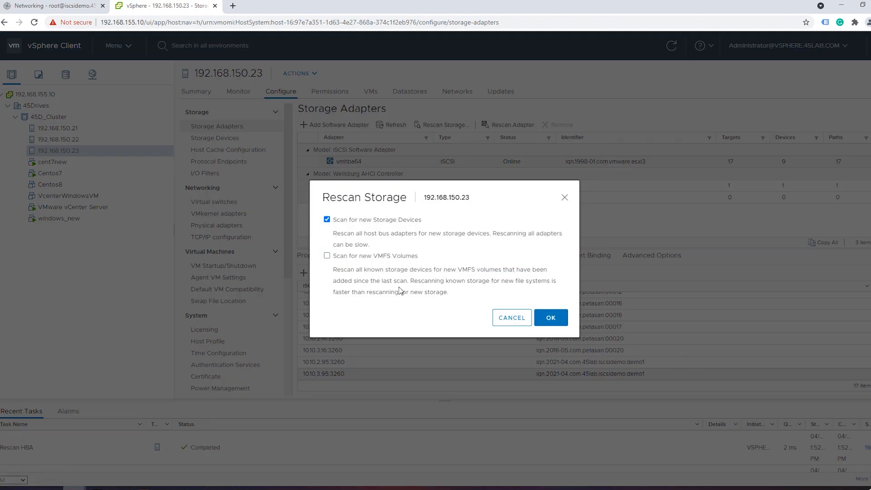
{"action": "left_click", "coordinate": [552, 319]}
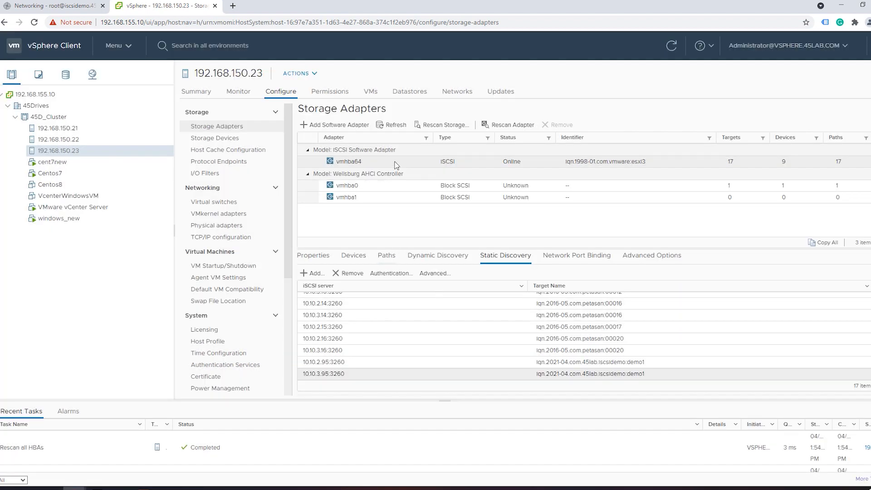
Find the LIO-ORG iSCSI disk among the host's storage devices and examine its properties and paths
{"action": "left_click", "coordinate": [221, 139]}
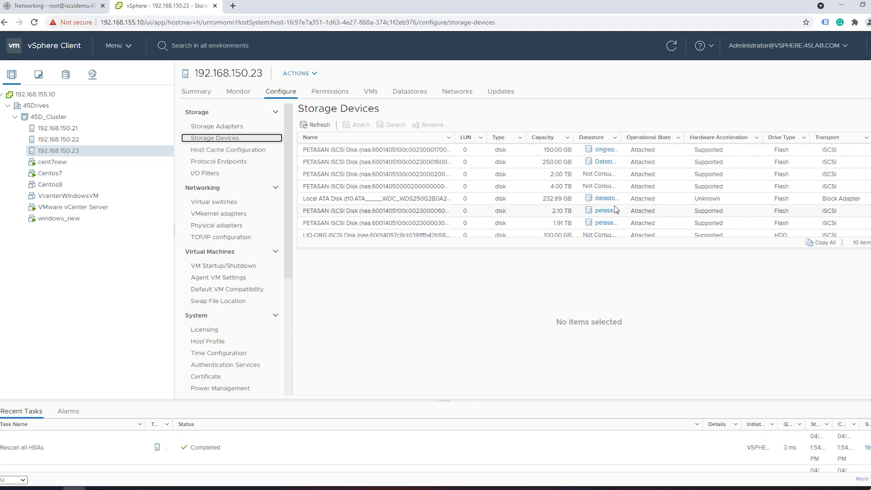
{"action": "scroll", "coordinate": [618, 211], "scroll_direction": "down", "scroll_amount": 1}
{"action": "scroll", "coordinate": [397, 209], "scroll_direction": "up", "scroll_amount": 1}
{"action": "scroll", "coordinate": [398, 204], "scroll_direction": "down", "scroll_amount": 1}
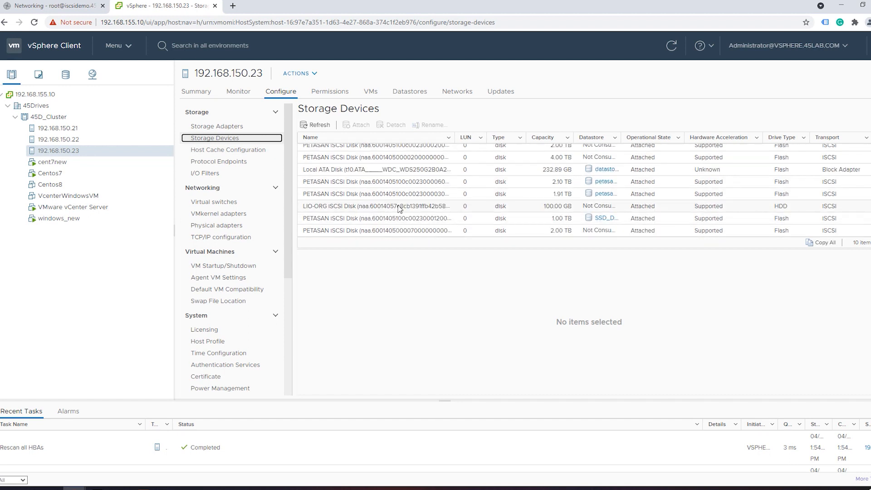
{"action": "left_click", "coordinate": [399, 209]}
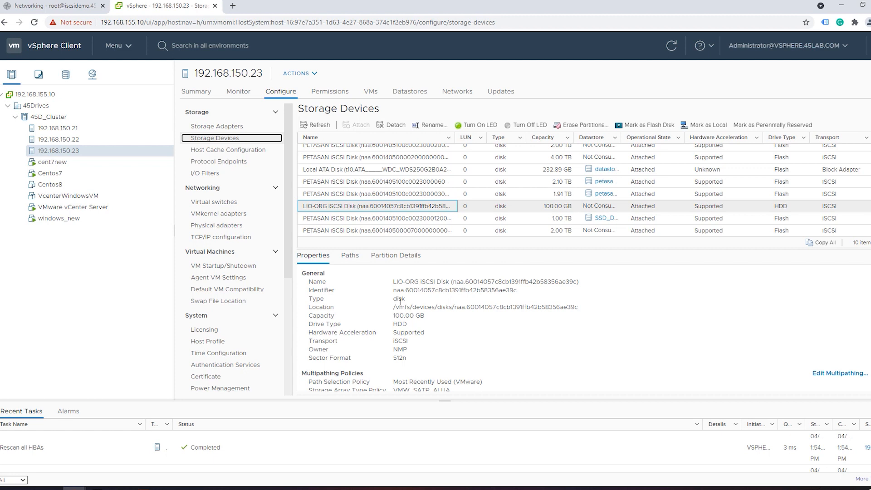
{"action": "scroll", "coordinate": [400, 300], "scroll_direction": "down", "scroll_amount": 1}
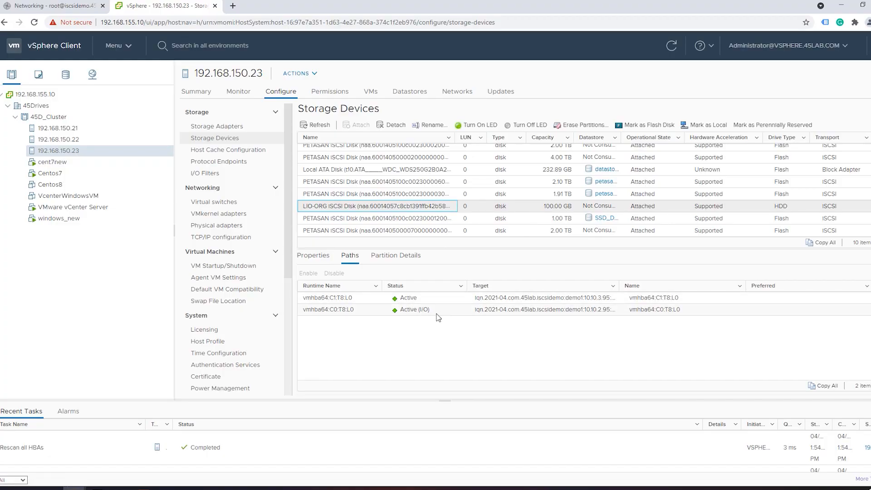
Set the LIO-ORG iSCSI disk's multipathing path selection policy to Round Robin (VMware)
{"action": "left_click", "coordinate": [316, 258]}
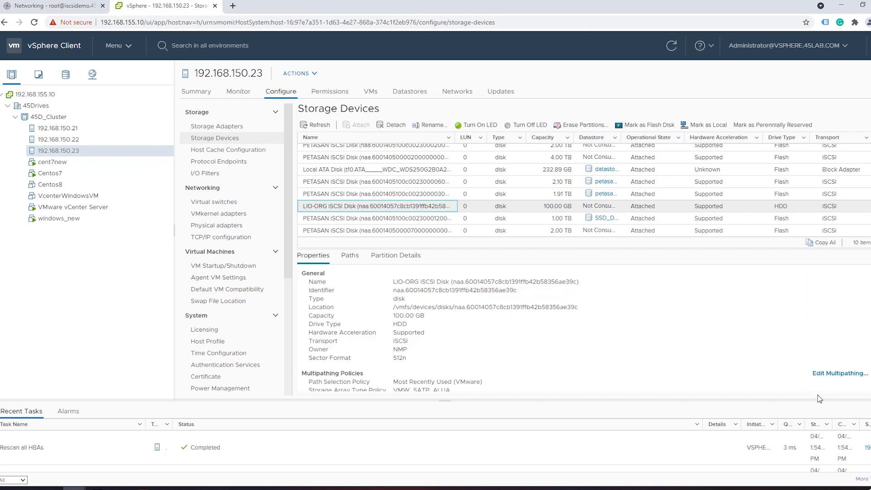
{"action": "left_click", "coordinate": [835, 373]}
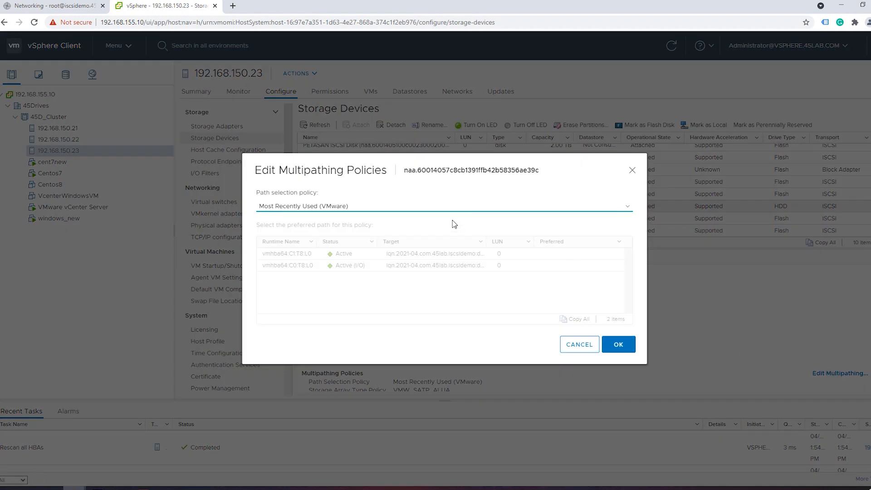
{"action": "left_click", "coordinate": [449, 207]}
{"action": "left_click", "coordinate": [306, 223]}
{"action": "left_click", "coordinate": [619, 346]}
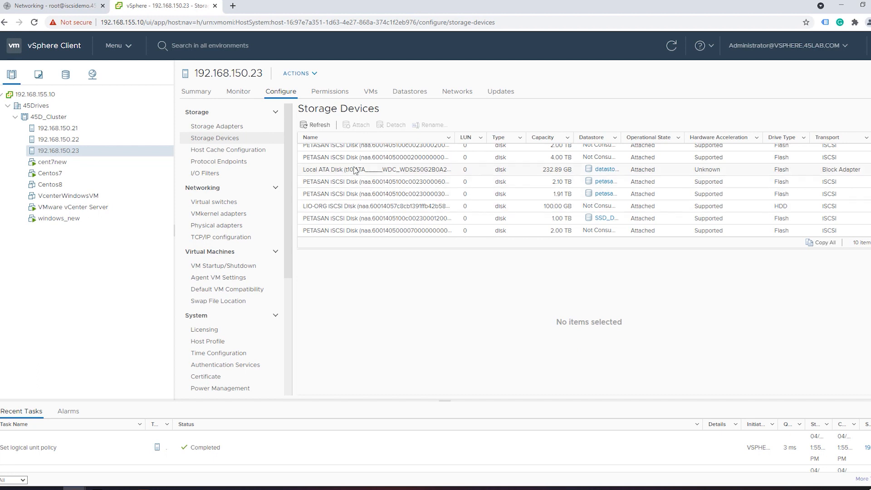
Select the LIO-ORG iSCSI disk again and check its multipathing policy and the status of its paths
{"action": "left_click", "coordinate": [363, 182]}
{"action": "scroll", "coordinate": [379, 197], "scroll_direction": "up", "scroll_amount": 1}
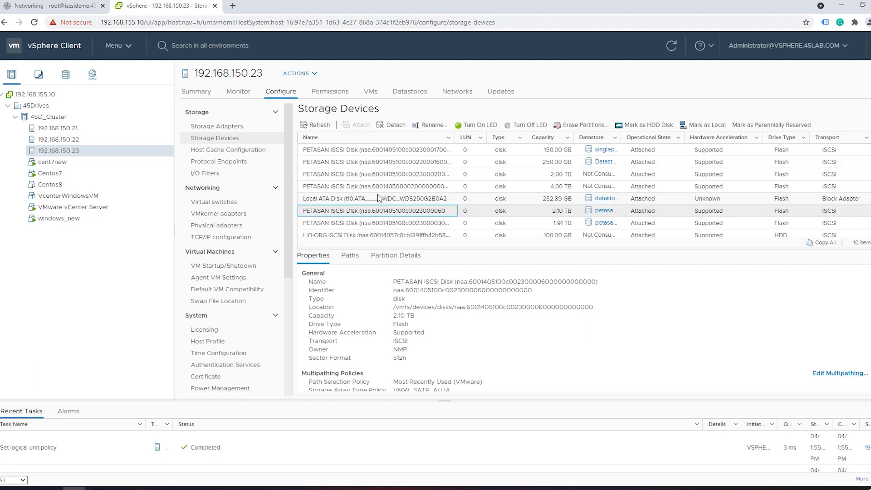
{"action": "scroll", "coordinate": [379, 197], "scroll_direction": "down", "scroll_amount": 1}
{"action": "left_click", "coordinate": [366, 205]}
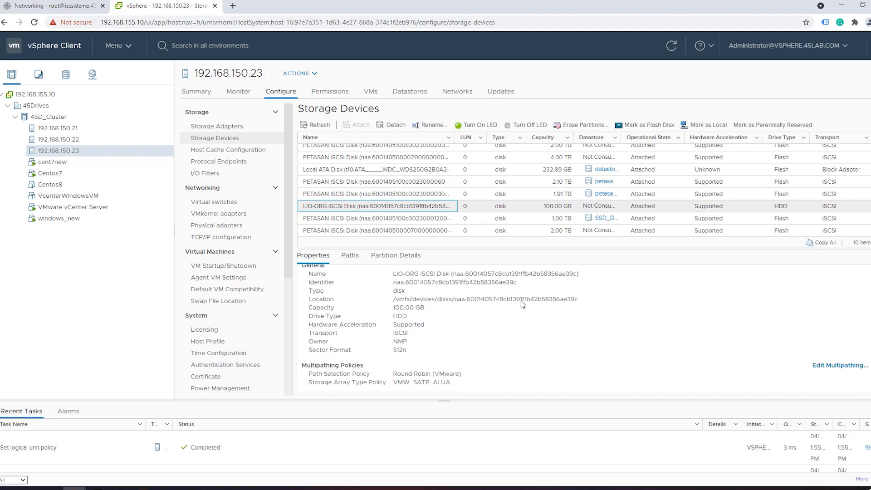
{"action": "left_click", "coordinate": [349, 255]}
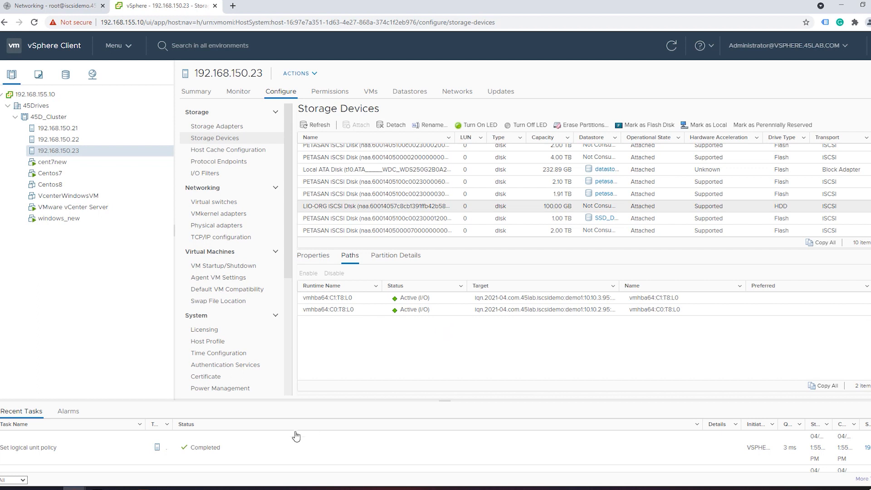
{"action": "mouse_move", "coordinate": [144, 489]}
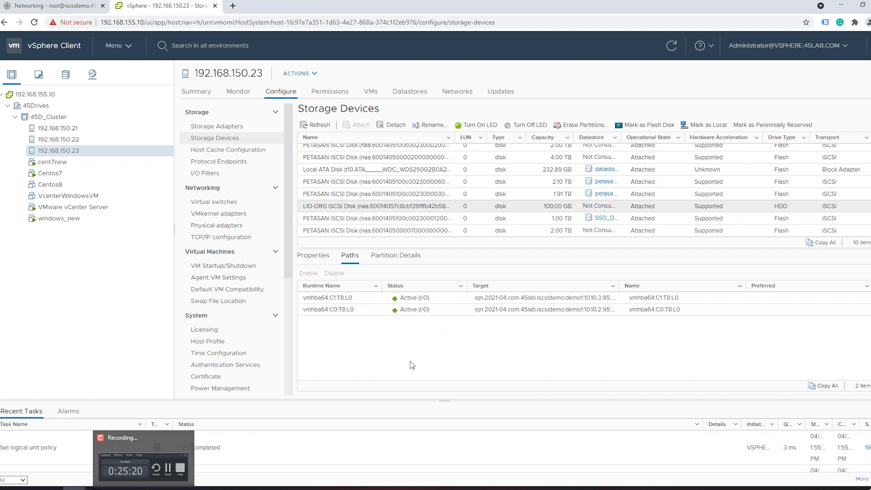